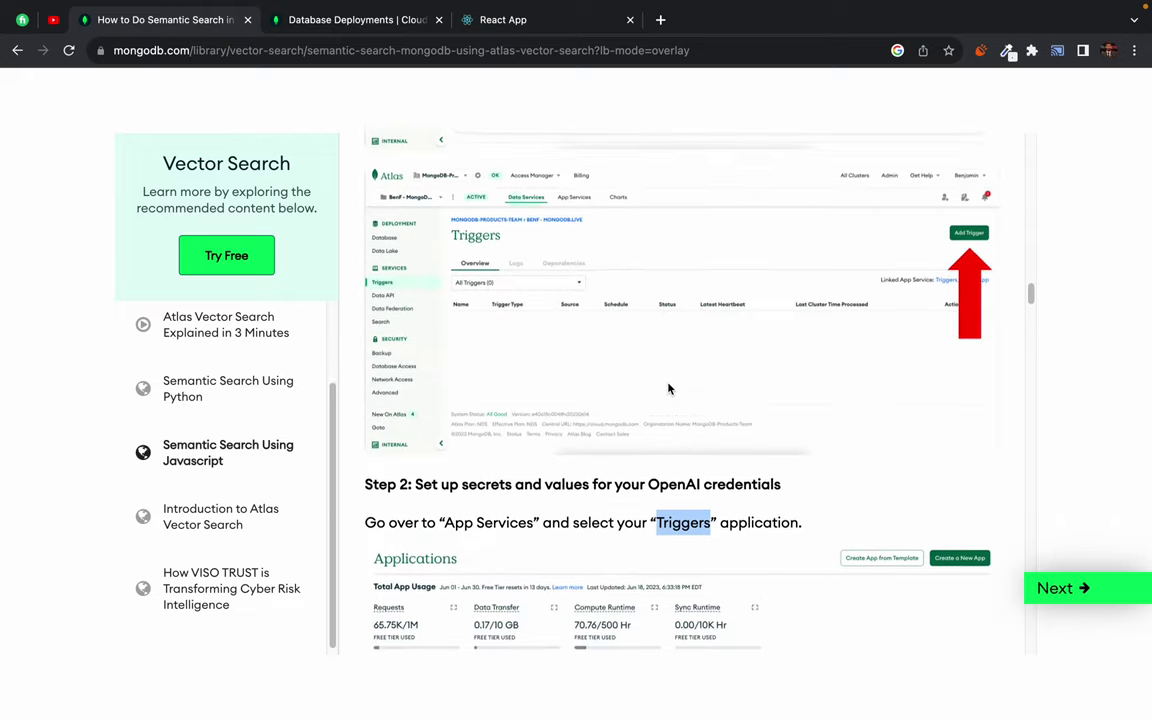
- Scroll the tutorial to the OpenAI credentials step, then go back to Atlas Database Deployments
{"action": "scroll", "coordinate": [740, 321], "scroll_direction": "down", "scroll_amount": 2}
{"action": "scroll", "coordinate": [700, 329], "scroll_direction": "down", "scroll_amount": 1}
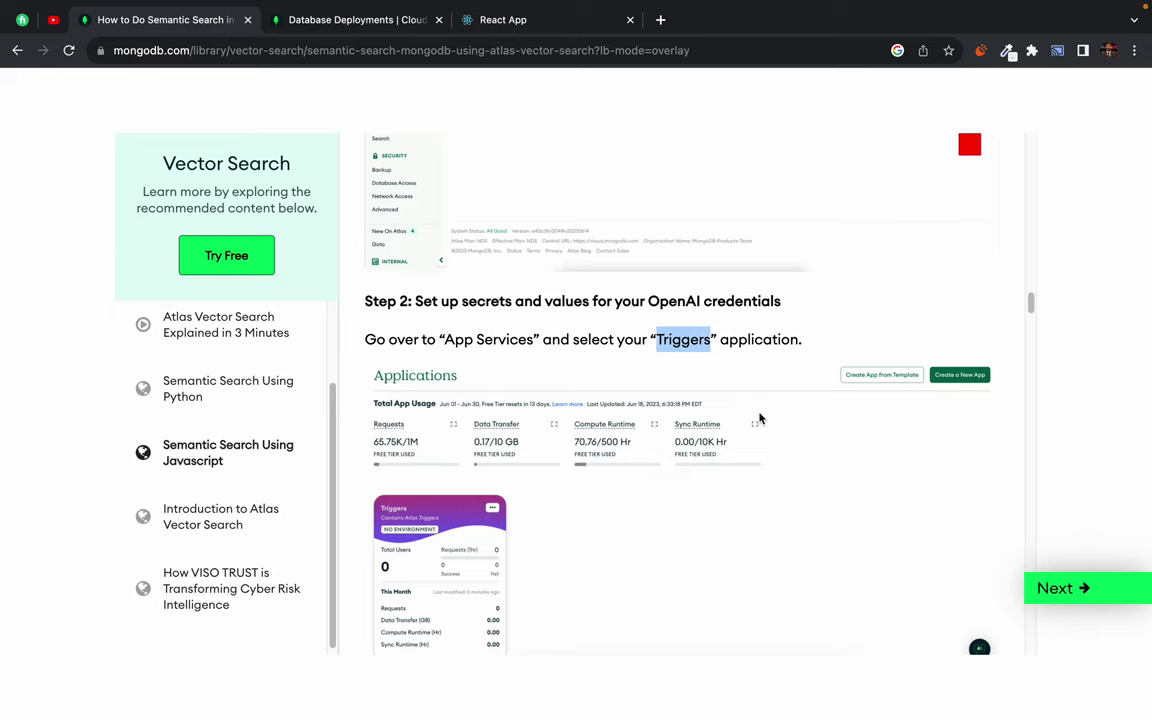
{"action": "scroll", "coordinate": [878, 416], "scroll_direction": "down", "scroll_amount": 1}
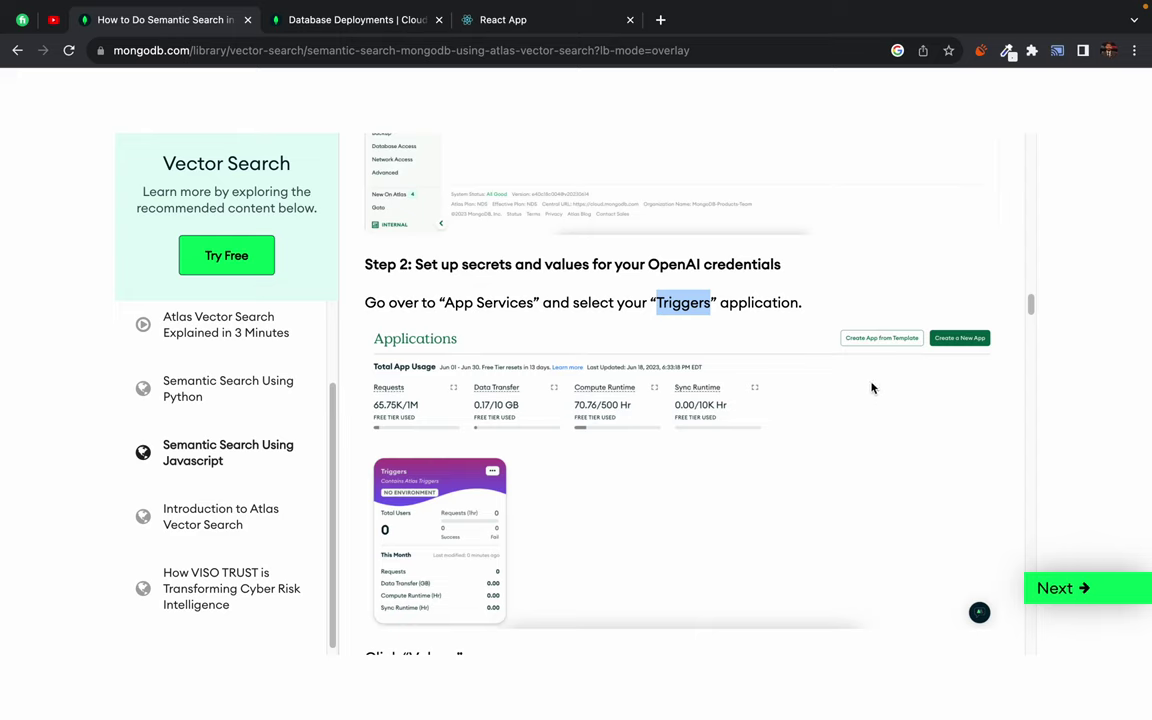
{"action": "mouse_move", "coordinate": [283, 4]}
{"action": "left_click", "coordinate": [320, 61]}
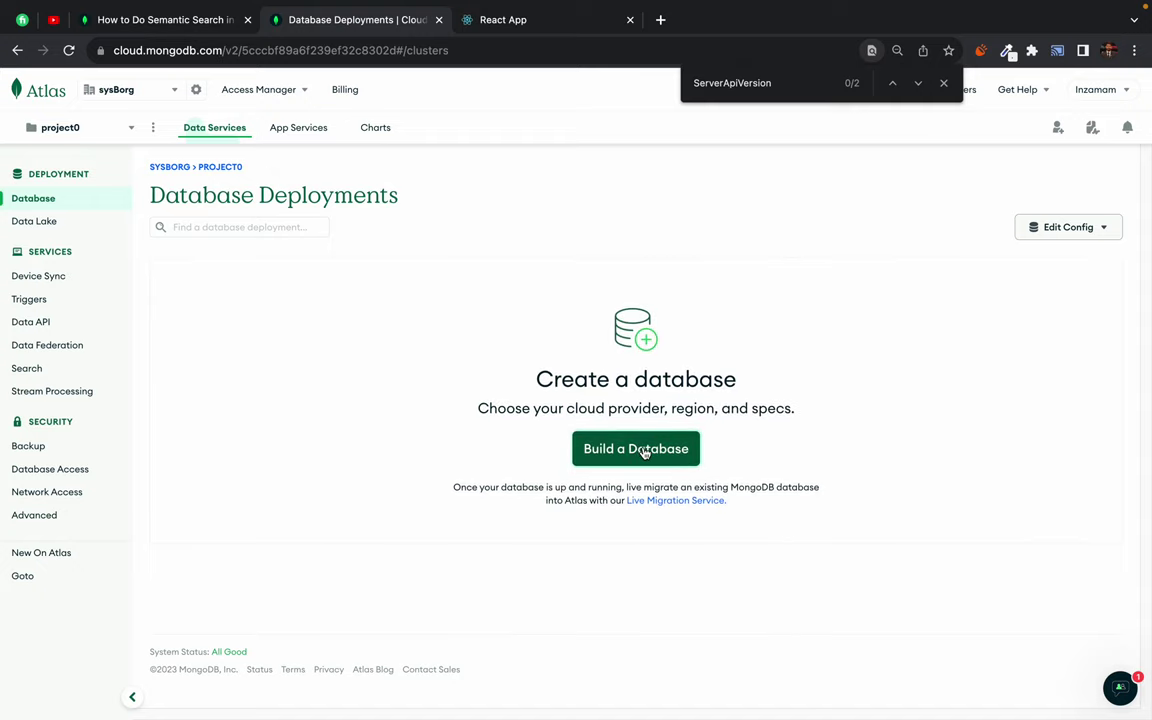
- Build a new database from the free M0 template and create it
{"action": "left_click", "coordinate": [645, 452]}
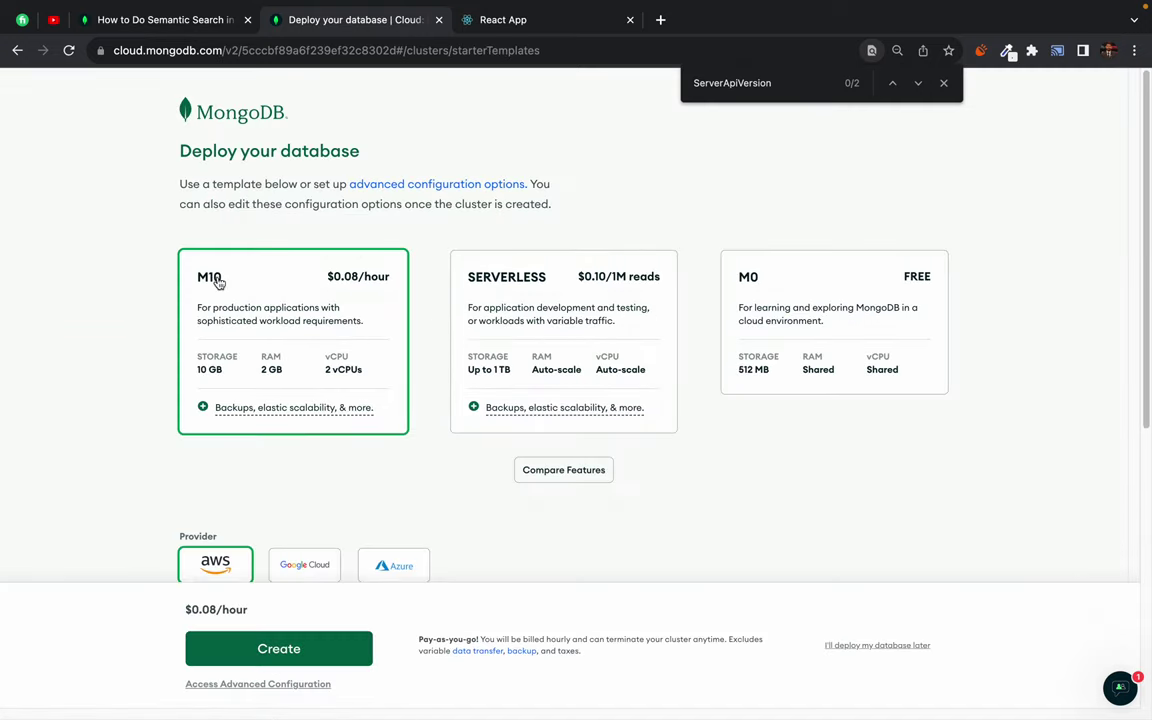
{"action": "scroll", "coordinate": [141, 442], "scroll_direction": "down", "scroll_amount": 2}
{"action": "scroll", "coordinate": [141, 442], "scroll_direction": "up", "scroll_amount": 1}
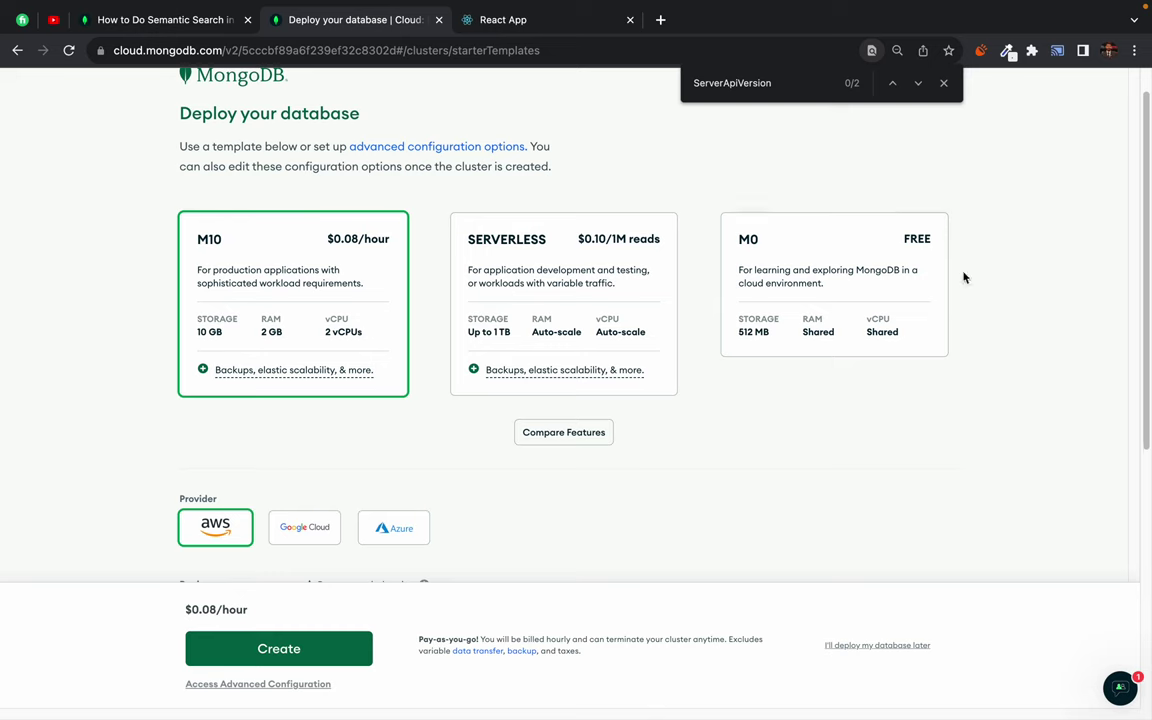
{"action": "left_click", "coordinate": [893, 268]}
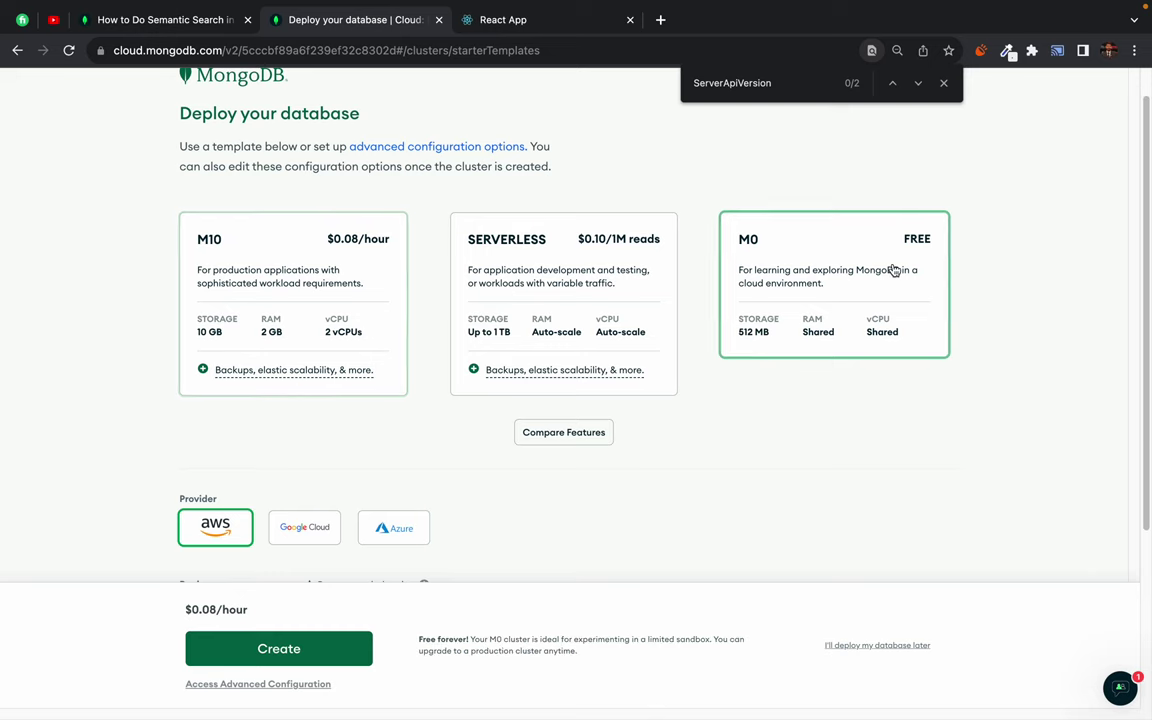
{"action": "left_click", "coordinate": [298, 660]}
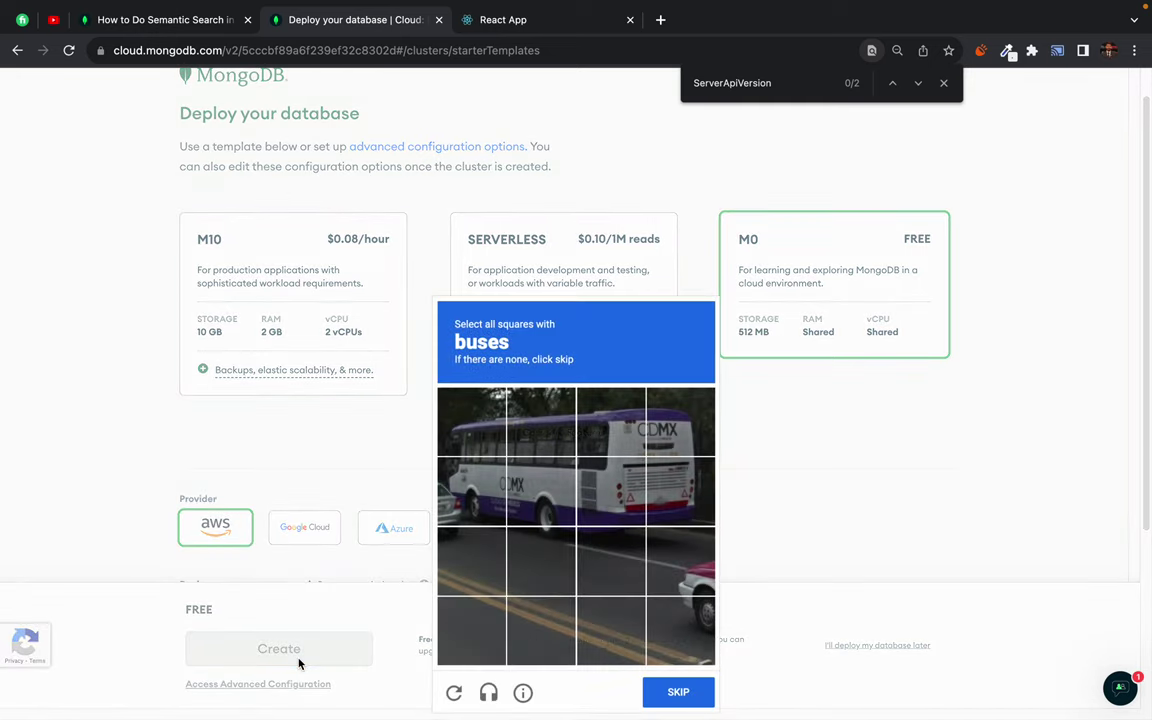
- Solve the reCAPTCHA bus challenge by marking every bus square
{"action": "left_click", "coordinate": [472, 421]}
{"action": "left_click", "coordinate": [472, 490]}
{"action": "left_click", "coordinate": [541, 490]}
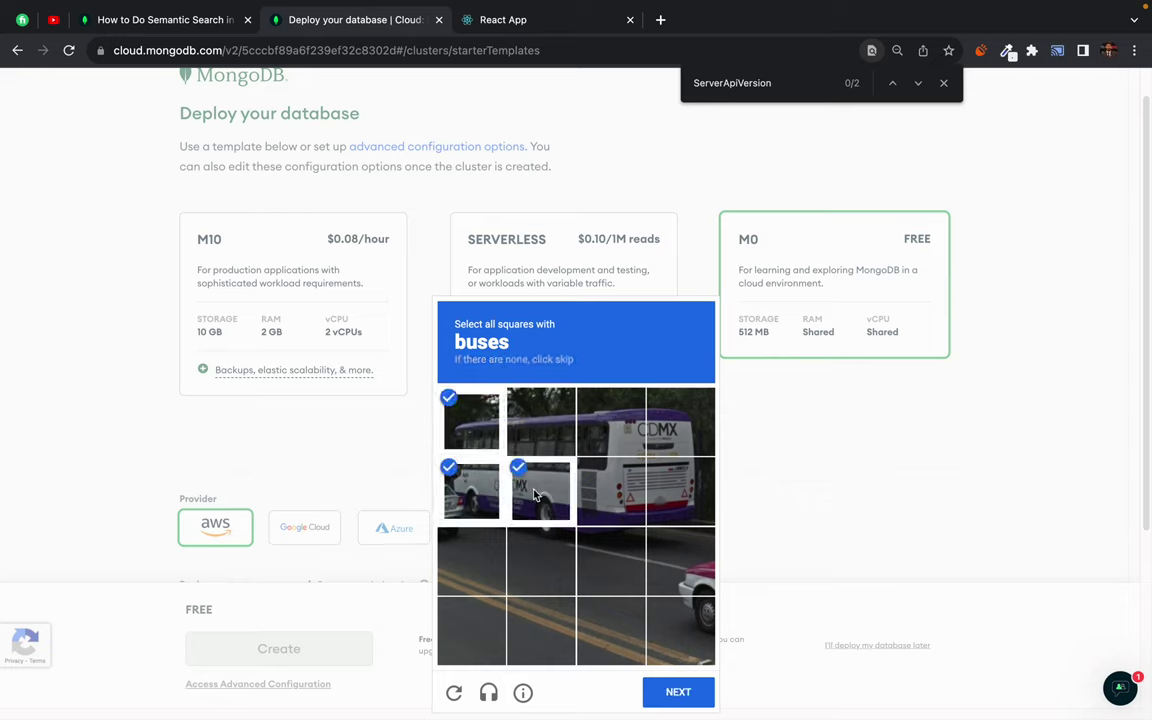
{"action": "left_click", "coordinate": [541, 421]}
{"action": "left_click", "coordinate": [611, 421]}
{"action": "left_click", "coordinate": [611, 490]}
{"action": "left_click", "coordinate": [680, 421]}
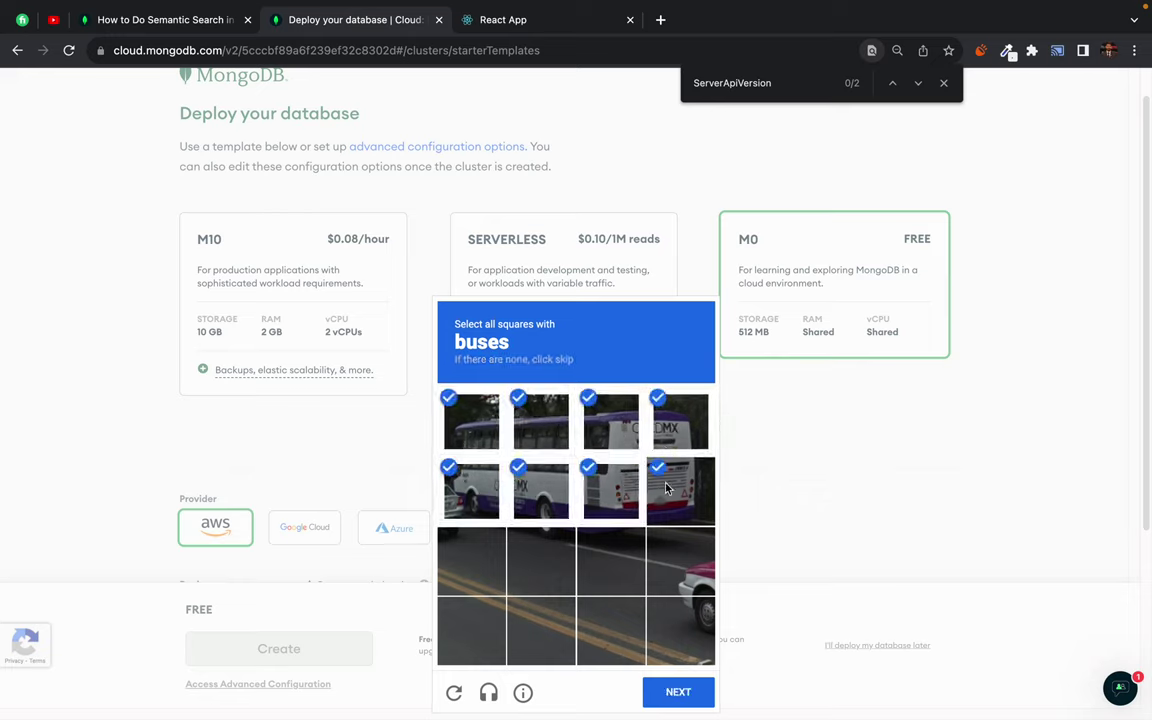
{"action": "left_click", "coordinate": [680, 490]}
{"action": "left_click", "coordinate": [680, 691]}
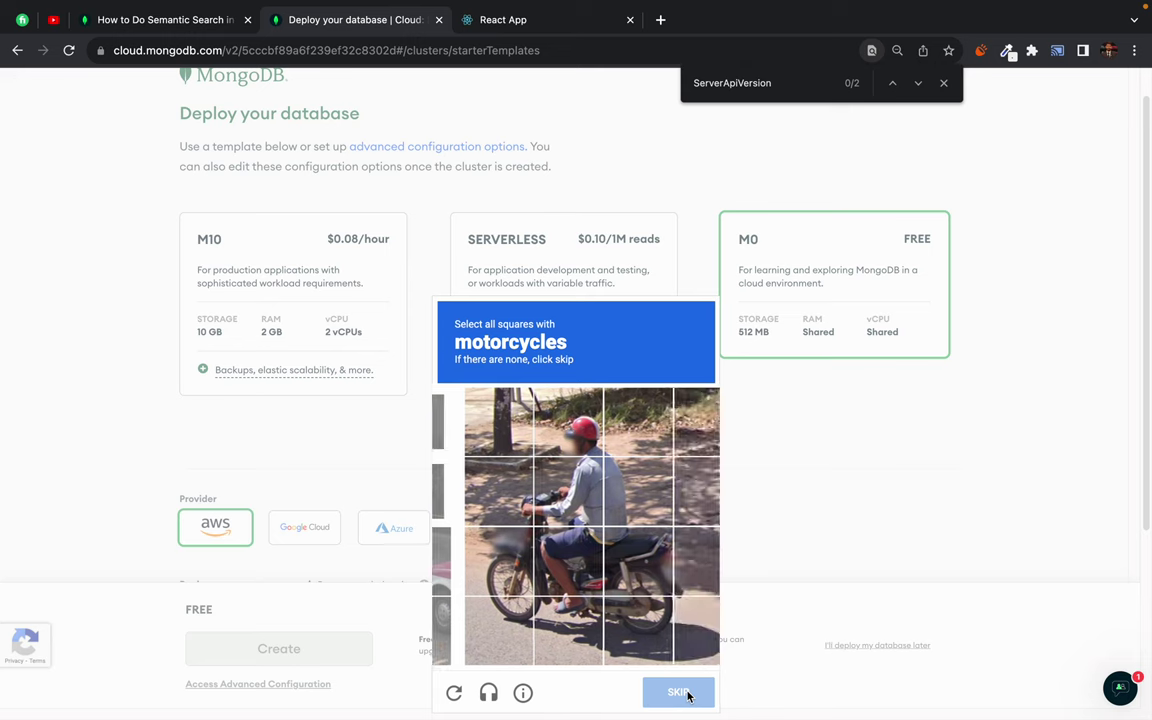
- Mark all motorcycle squares in the next reCAPTCHA challenge and verify
{"action": "left_click", "coordinate": [472, 560]}
{"action": "left_click", "coordinate": [472, 630]}
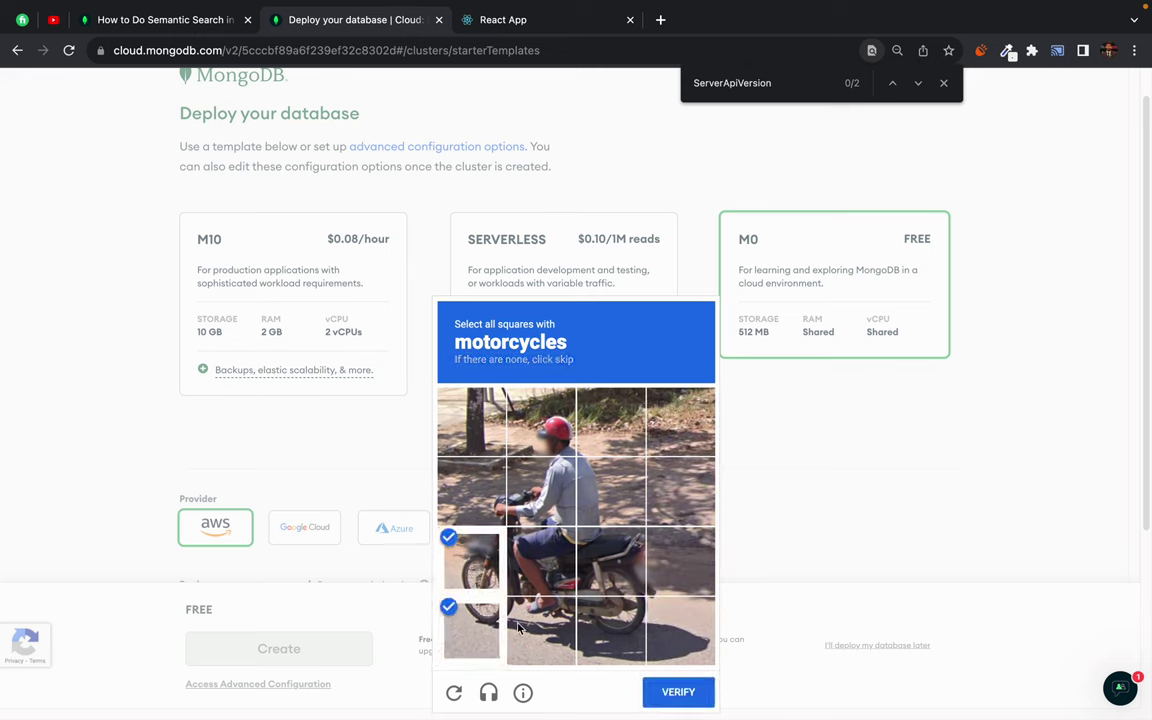
{"action": "left_click", "coordinate": [541, 630]}
{"action": "left_click", "coordinate": [611, 630]}
{"action": "left_click", "coordinate": [680, 560]}
{"action": "left_click", "coordinate": [611, 560]}
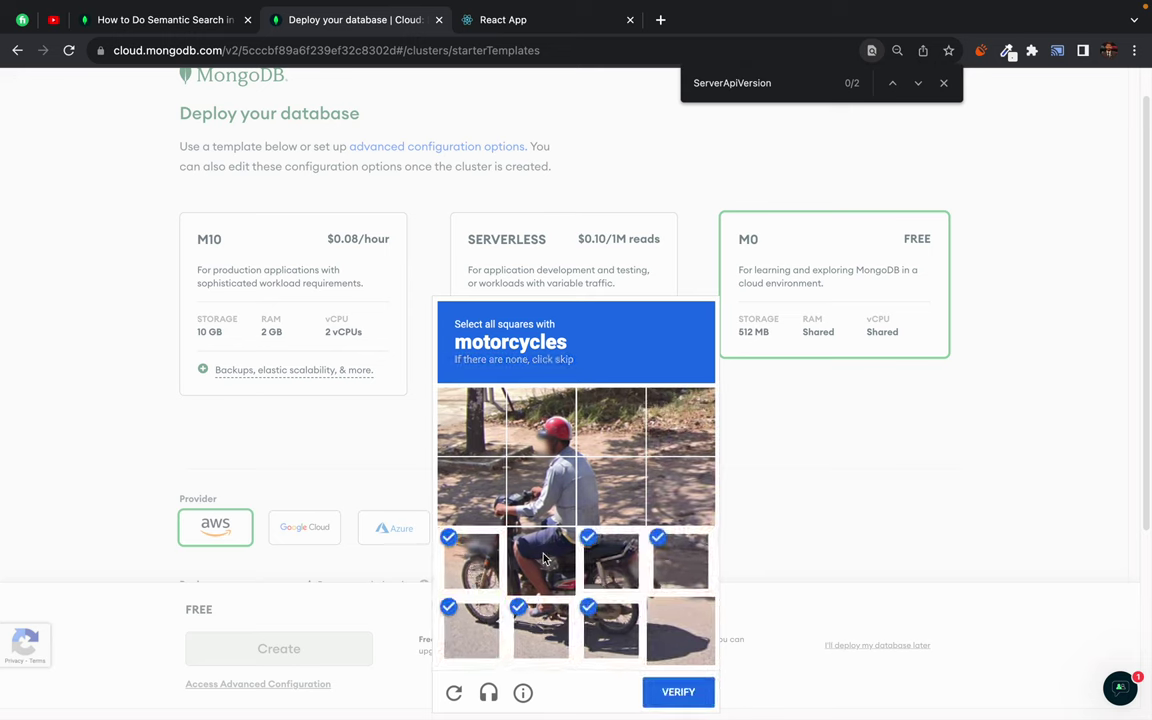
{"action": "left_click", "coordinate": [541, 560]}
{"action": "left_click", "coordinate": [472, 490]}
{"action": "left_click", "coordinate": [541, 490]}
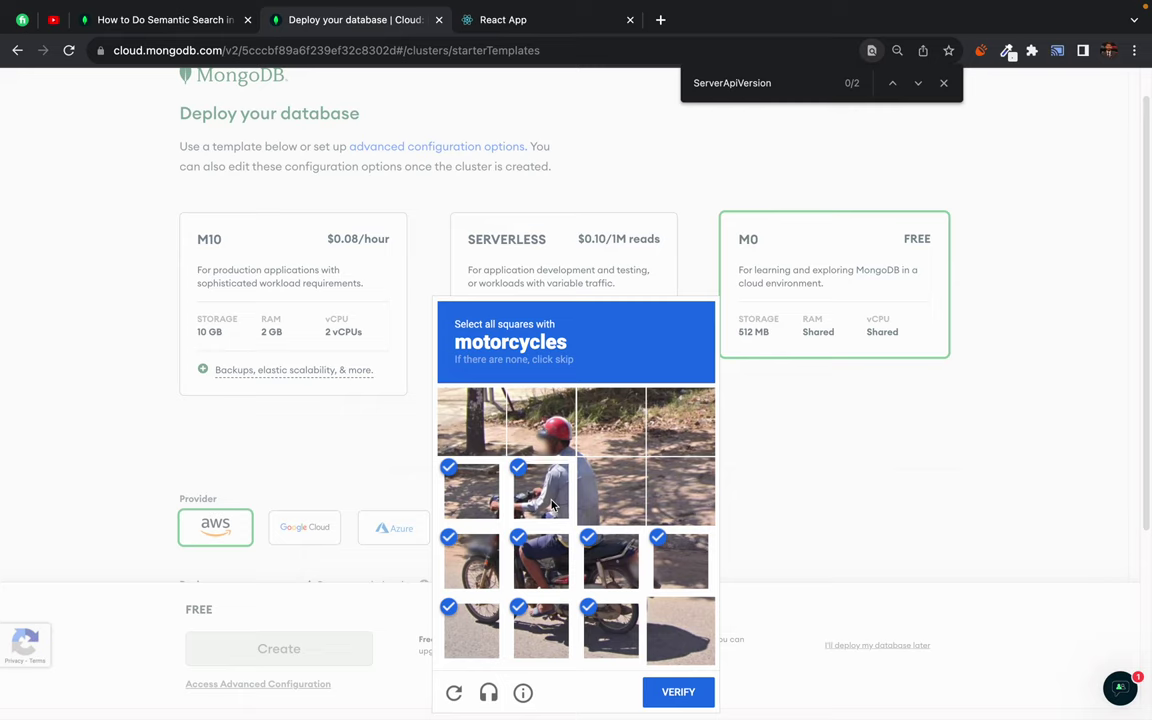
{"action": "left_click", "coordinate": [620, 507]}
{"action": "left_click", "coordinate": [541, 421]}
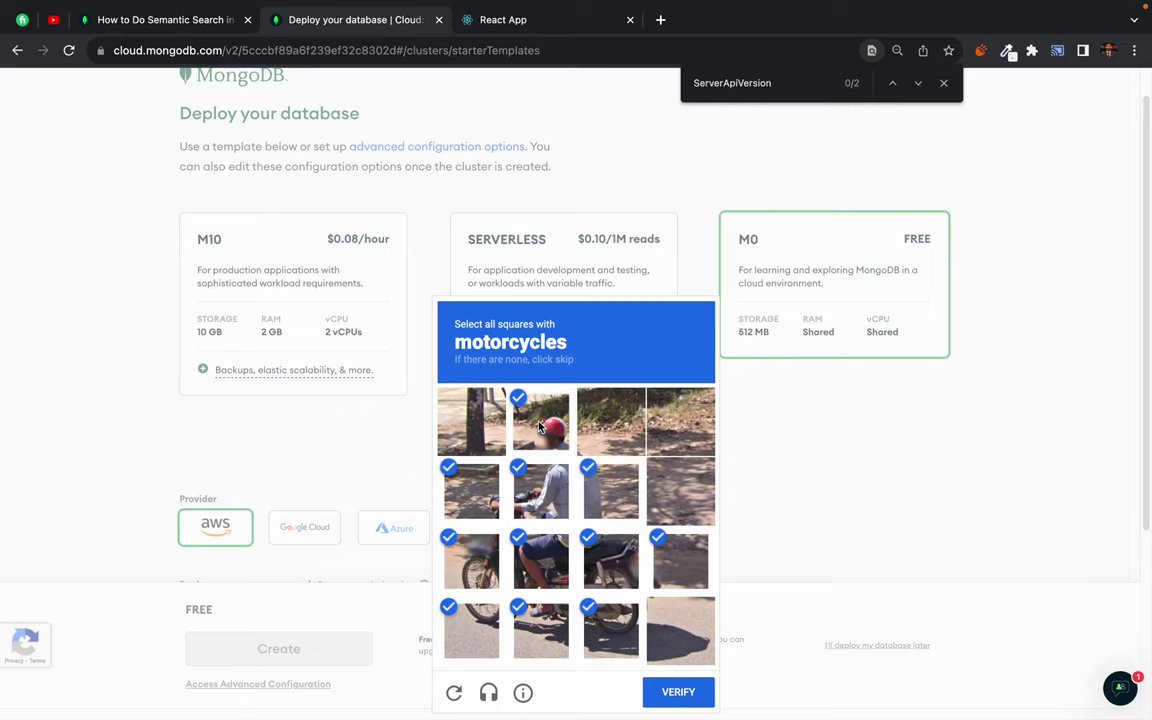
{"action": "left_click", "coordinate": [678, 692]}
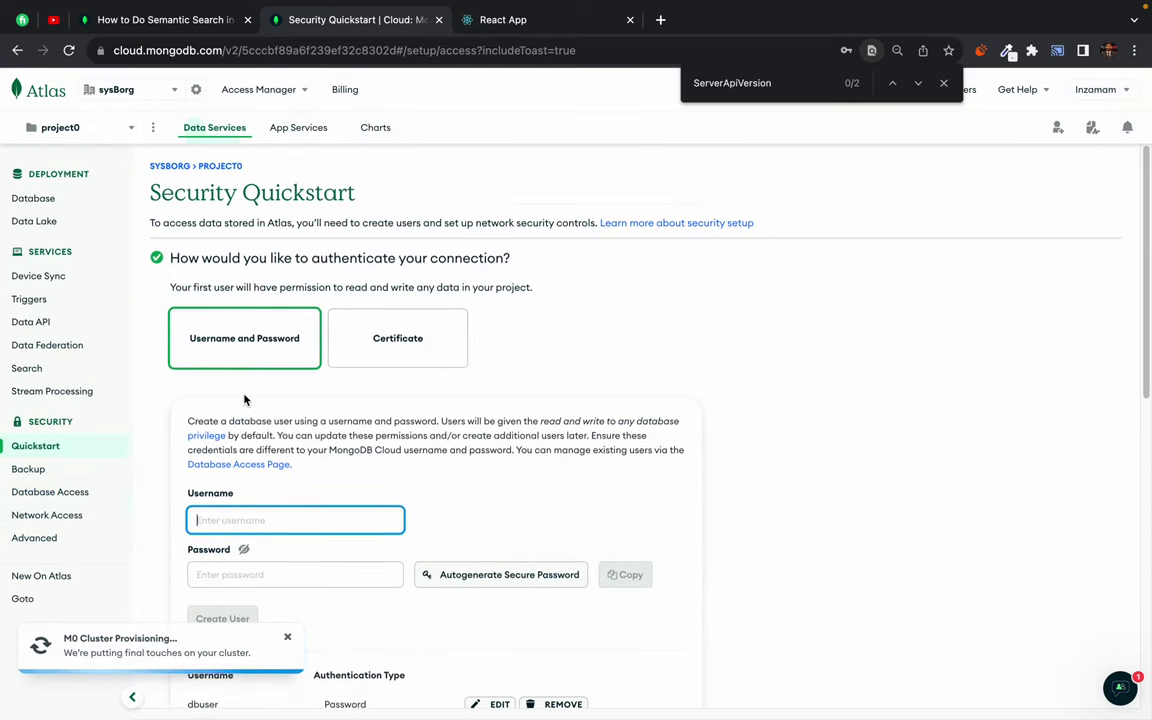
- Create the database user dbuser with a password
{"action": "scroll", "coordinate": [244, 400], "scroll_direction": "down", "scroll_amount": 2}
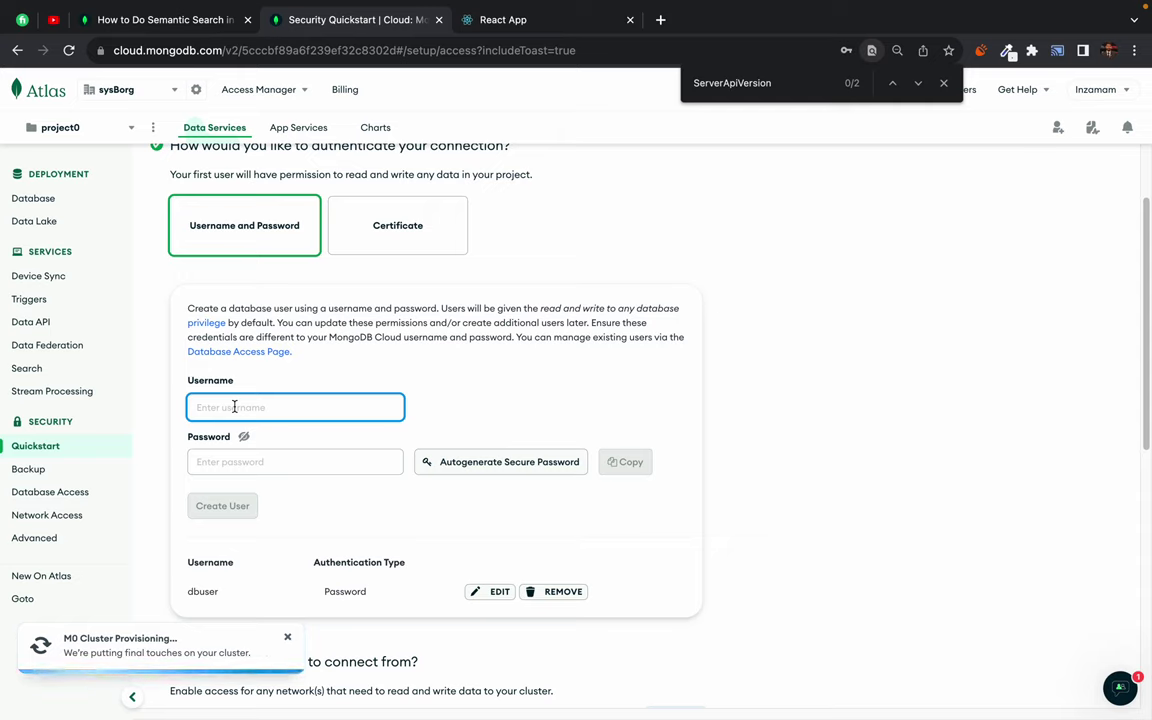
{"action": "type", "text": "dbuser"}
{"action": "left_click", "coordinate": [244, 461]}
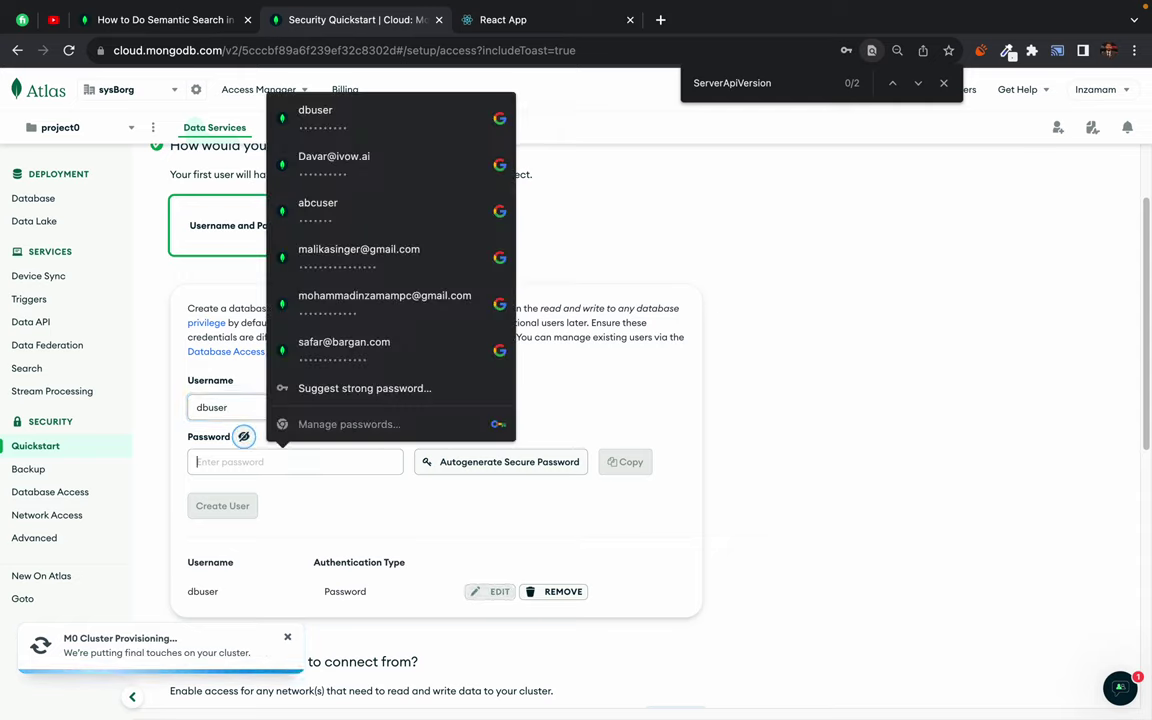
{"action": "type", "text": "db"}
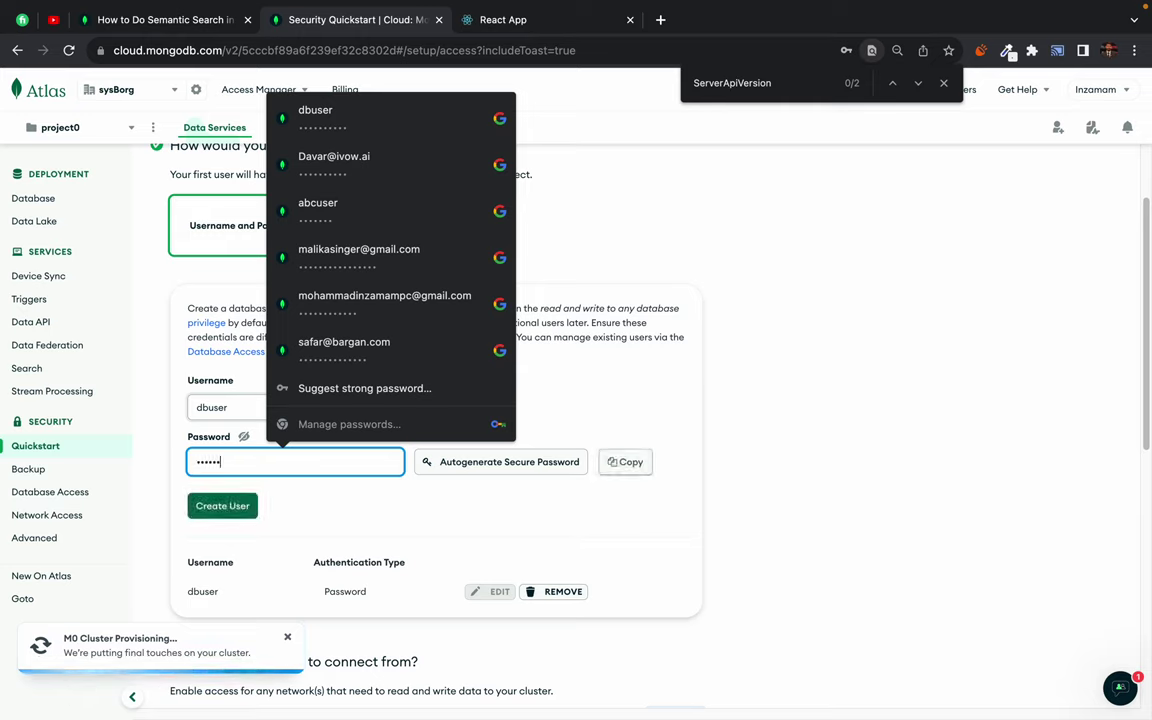
{"action": "left_click", "coordinate": [228, 507]}
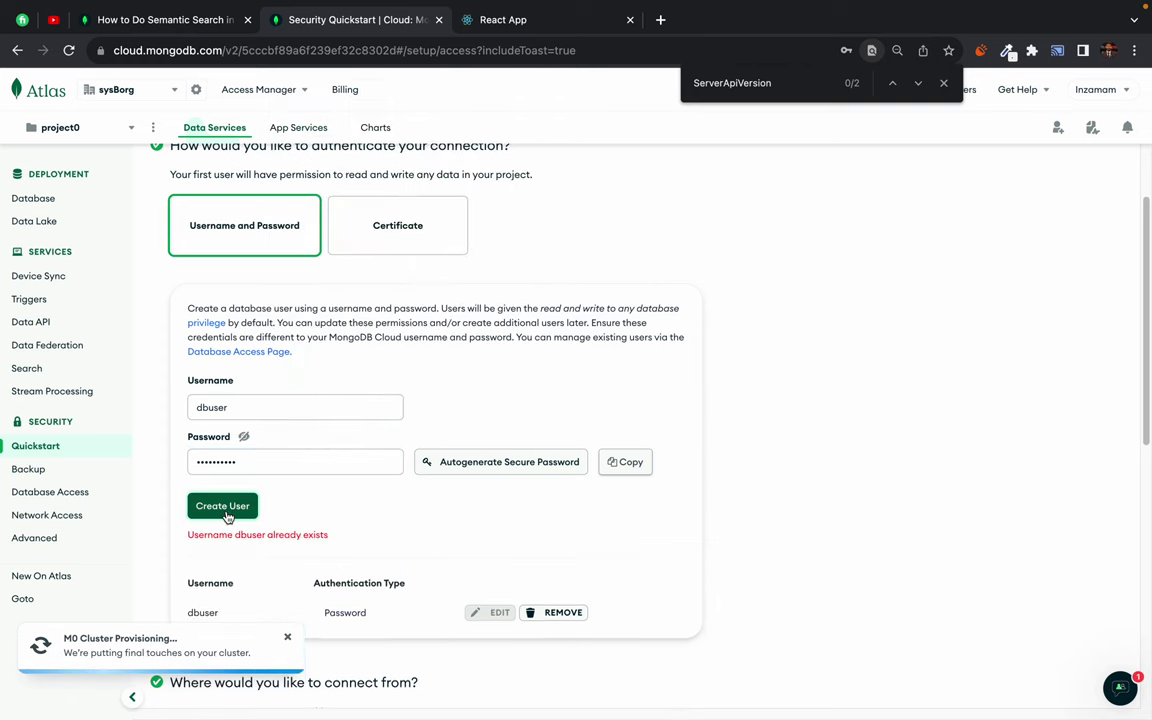
- Allow access from 0.0.0.0/0 and finish the network access setup
{"action": "scroll", "coordinate": [366, 510], "scroll_direction": "down", "scroll_amount": 2}
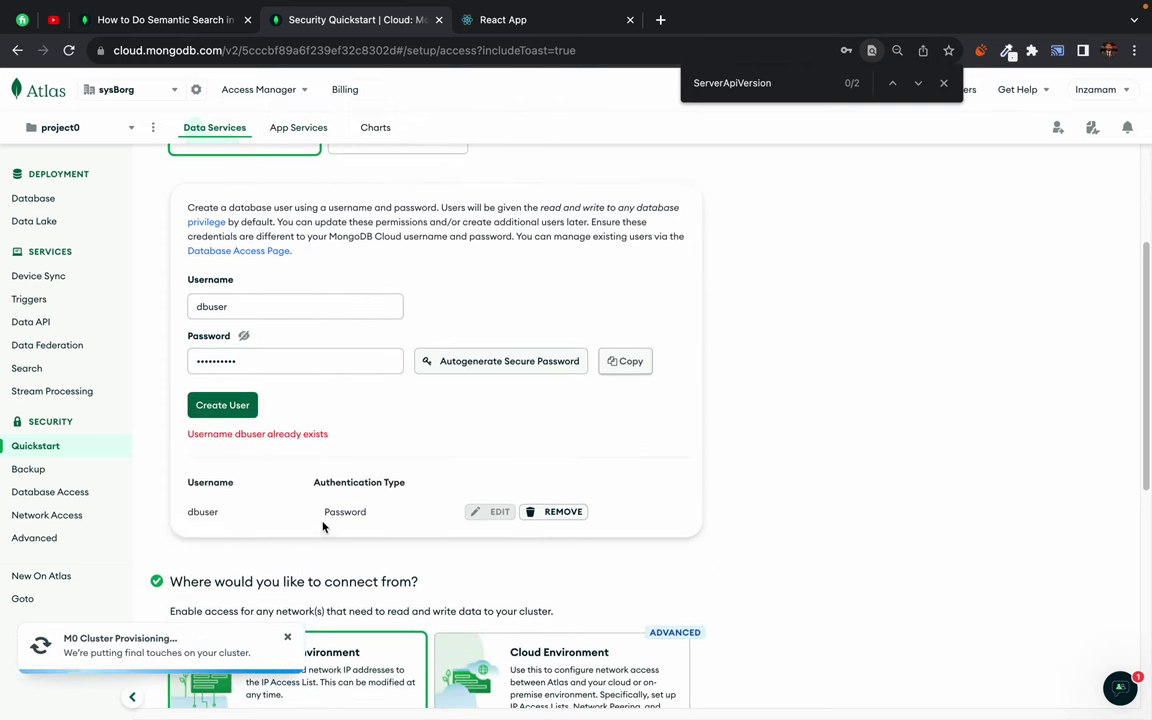
{"action": "left_click_drag", "start_coordinate": [218, 440], "coordinate": [188, 436]}
{"action": "left_click", "coordinate": [566, 427]}
{"action": "scroll", "coordinate": [556, 445], "scroll_direction": "down", "scroll_amount": 3}
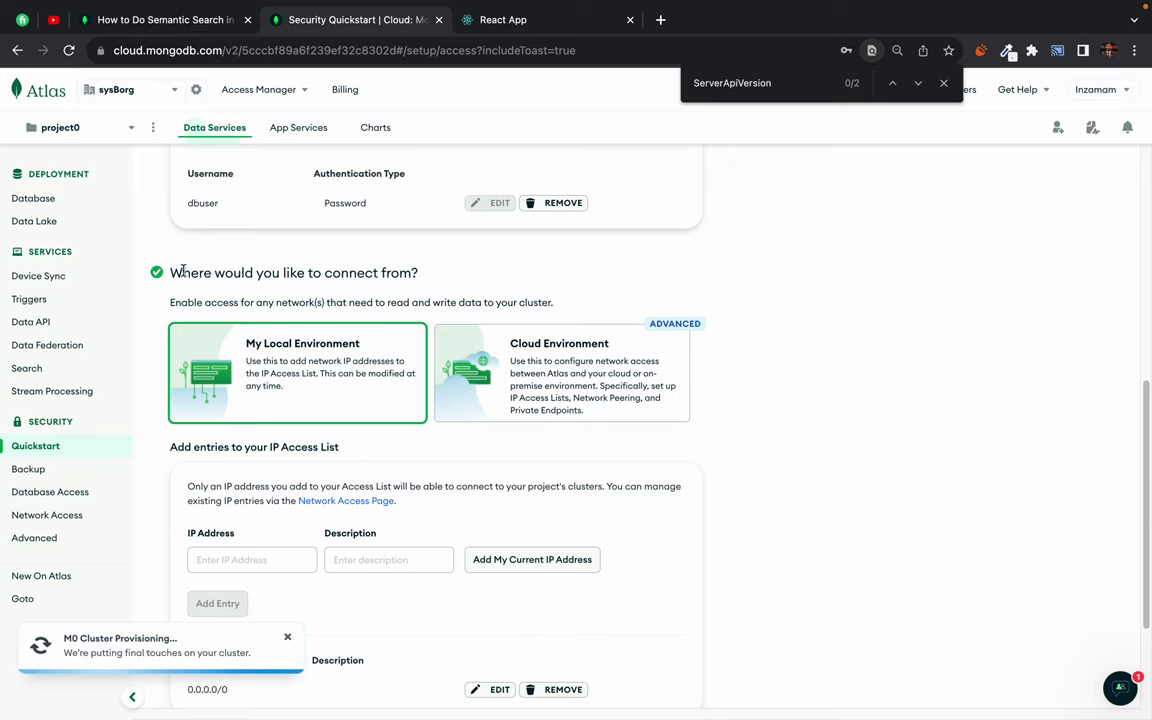
{"action": "left_click_drag", "start_coordinate": [172, 272], "coordinate": [376, 273]}
{"action": "left_click", "coordinate": [275, 386]}
{"action": "scroll", "coordinate": [260, 390], "scroll_direction": "down", "scroll_amount": 1}
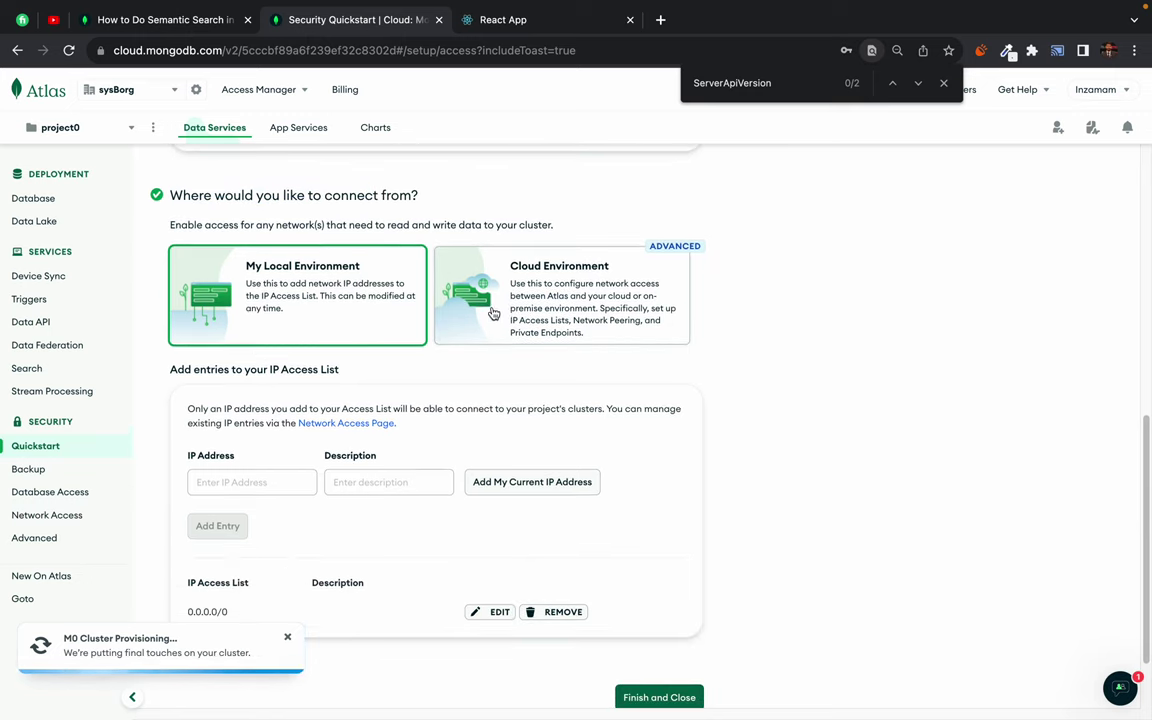
{"action": "scroll", "coordinate": [389, 565], "scroll_direction": "down", "scroll_amount": 1}
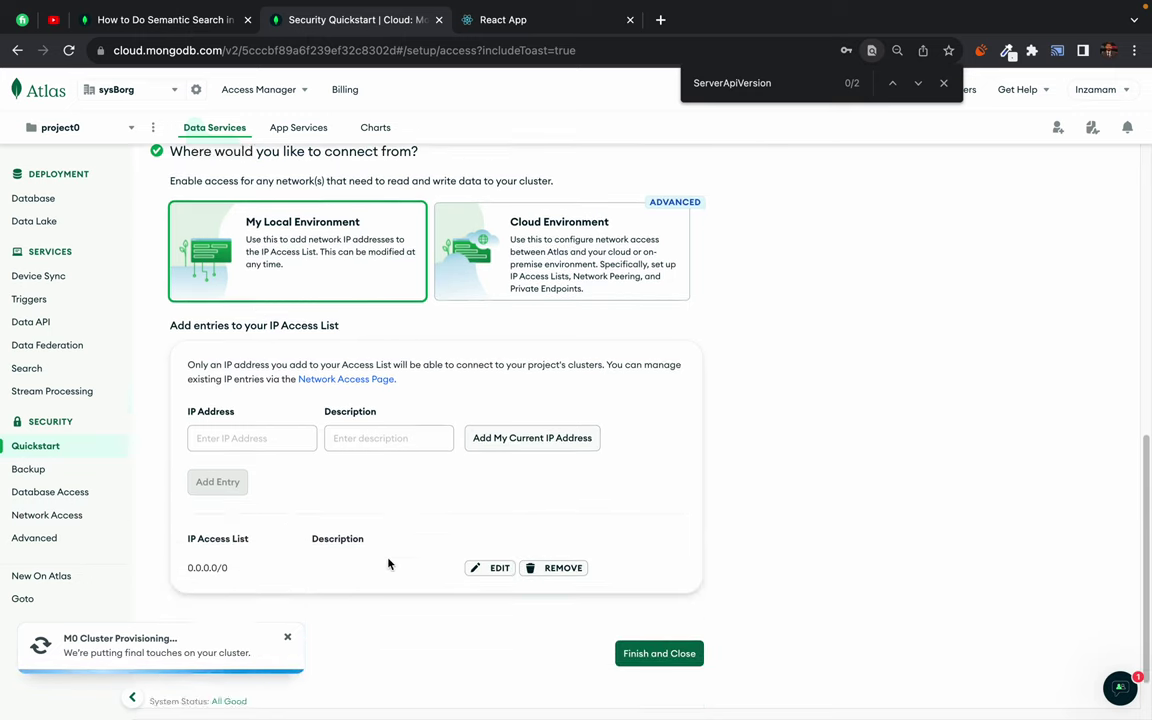
{"action": "scroll", "coordinate": [389, 565], "scroll_direction": "down", "scroll_amount": 1}
{"action": "mouse_move", "coordinate": [229, 518]}
{"action": "left_mouse_down"}
{"action": "mouse_move", "coordinate": [192, 518]}
{"action": "mouse_move", "coordinate": [209, 520]}
{"action": "left_mouse_up"}
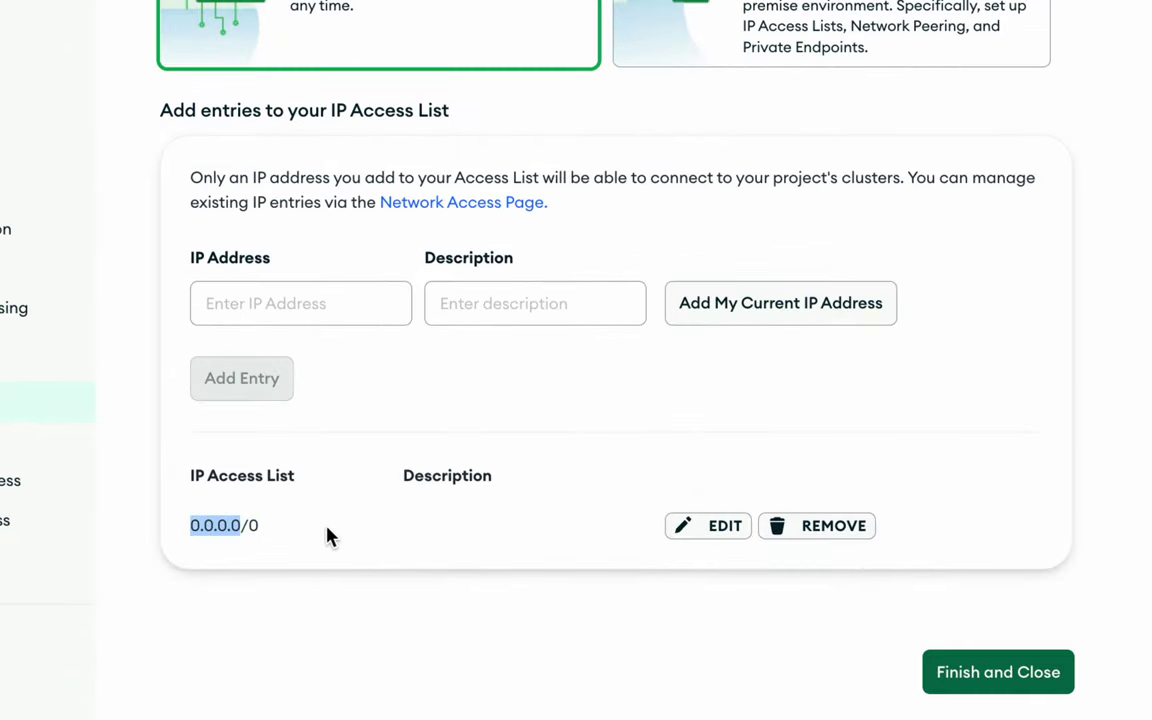
{"action": "left_click", "coordinate": [327, 537]}
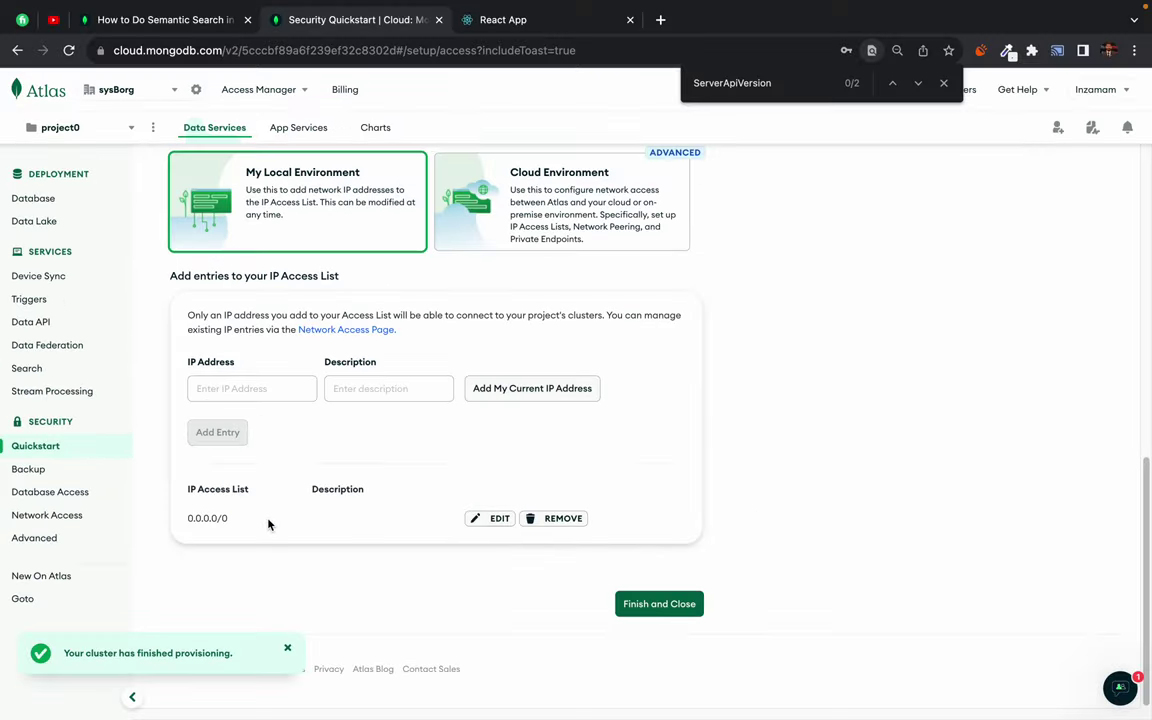
{"action": "left_click", "coordinate": [662, 603]}
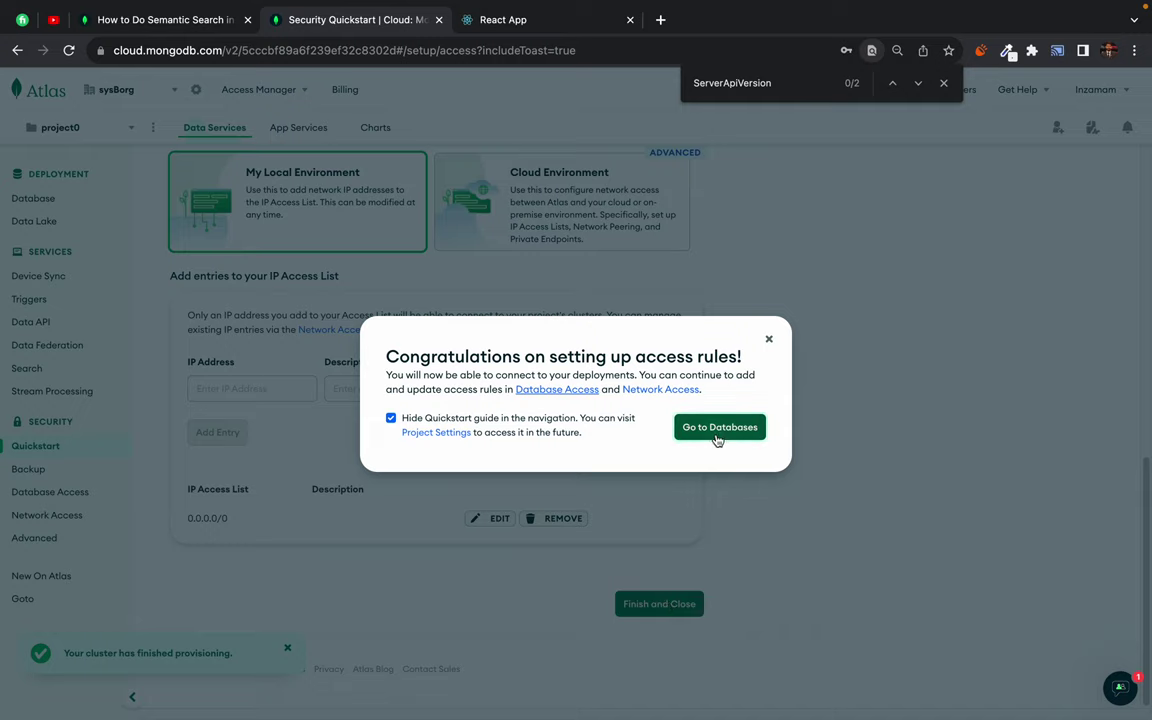
- Go to the Cluster0 deployments overview, dismiss Chrome's breach warning, and reload Social Stories
{"action": "left_click_drag", "start_coordinate": [476, 356], "coordinate": [674, 357]}
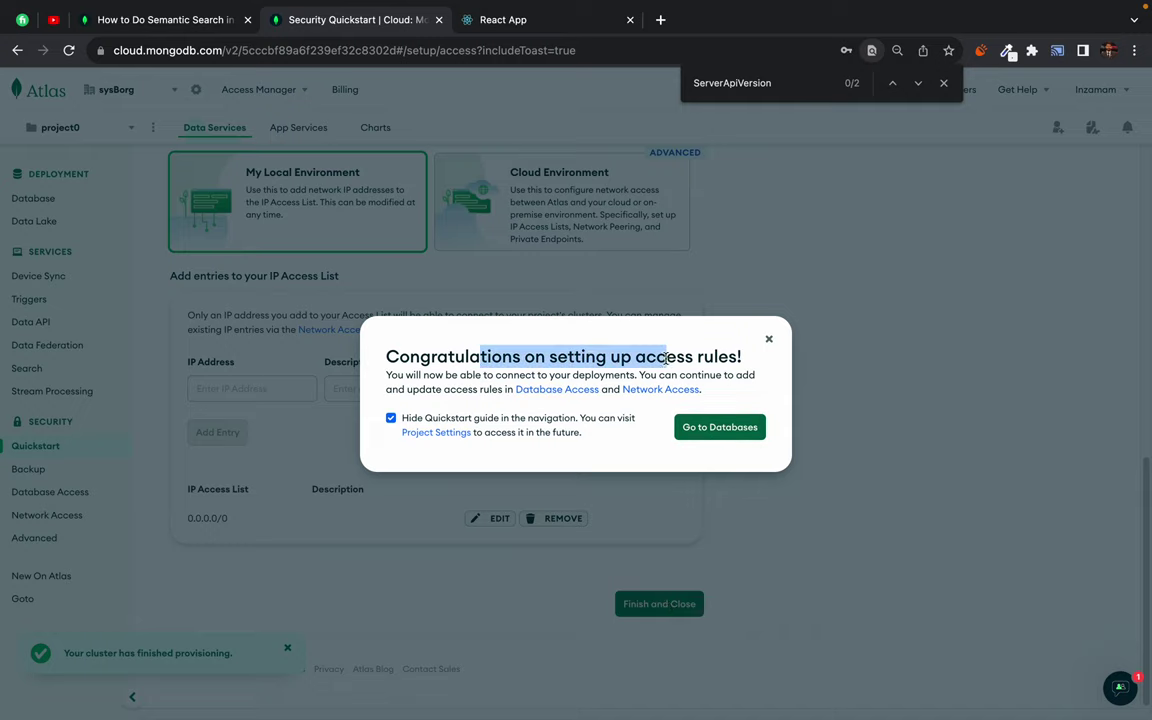
{"action": "left_click", "coordinate": [690, 357]}
{"action": "left_click", "coordinate": [722, 427]}
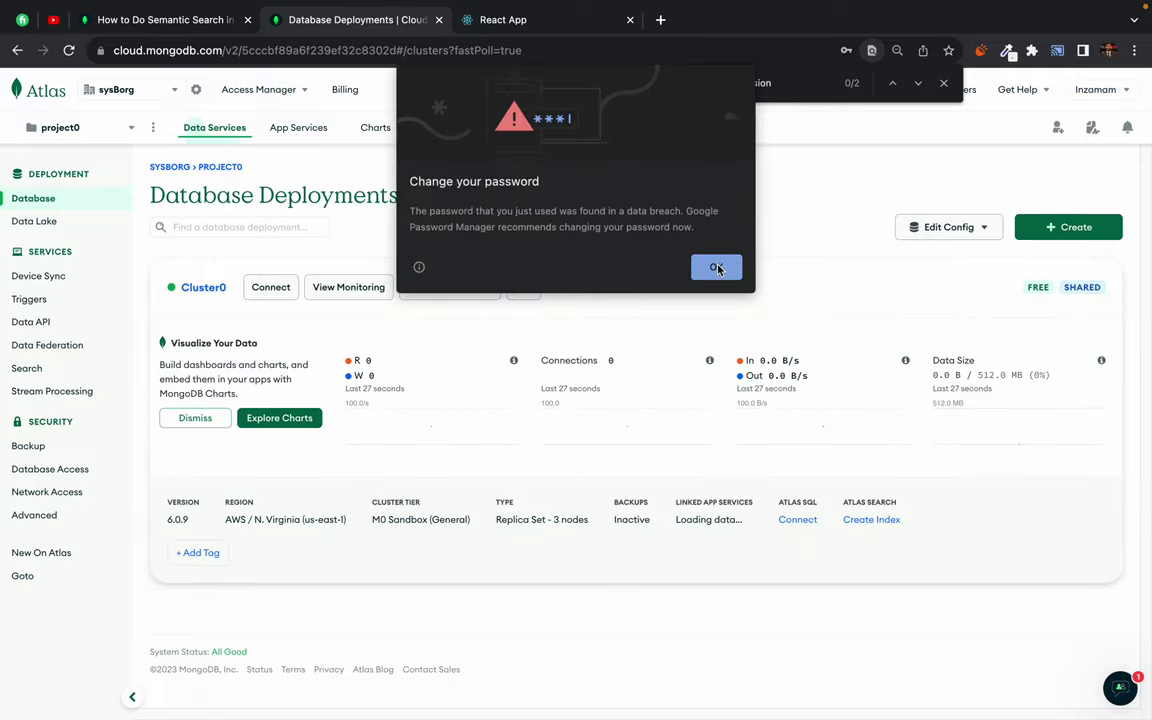
{"action": "left_click", "coordinate": [716, 268]}
{"action": "left_click_drag", "start_coordinate": [405, 155], "coordinate": [530, 260]}
{"action": "left_click", "coordinate": [499, 186]}
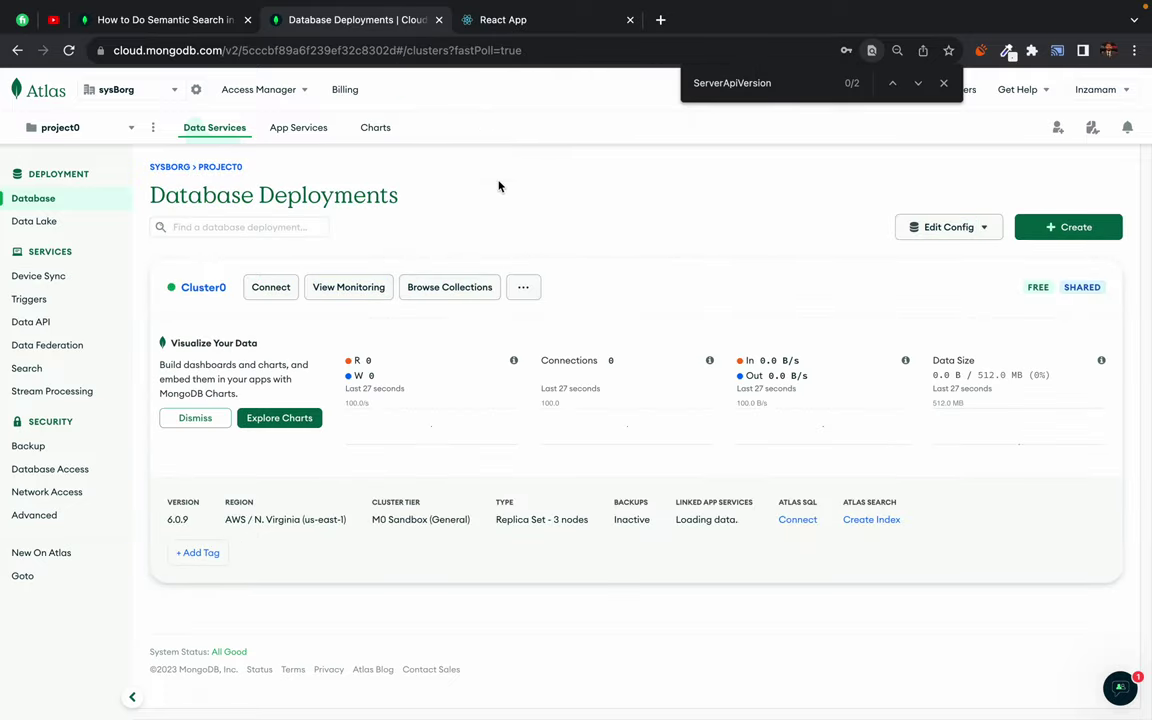
{"action": "left_click", "coordinate": [510, 22]}
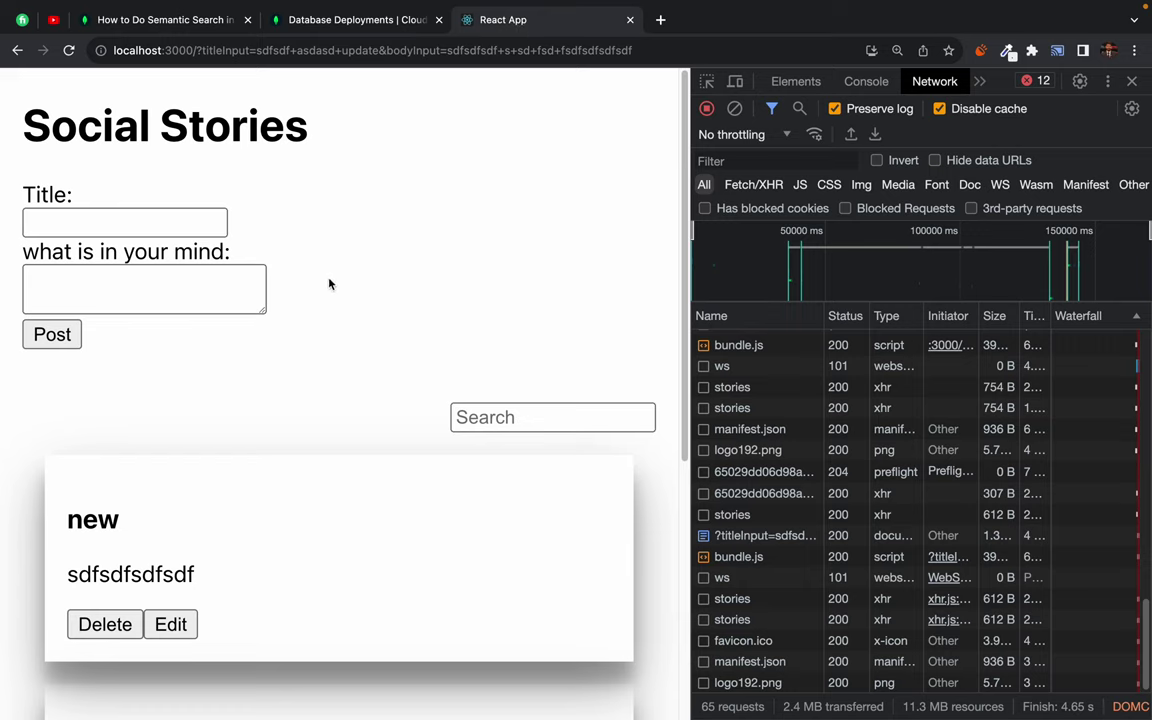
{"action": "left_click", "coordinate": [69, 52]}
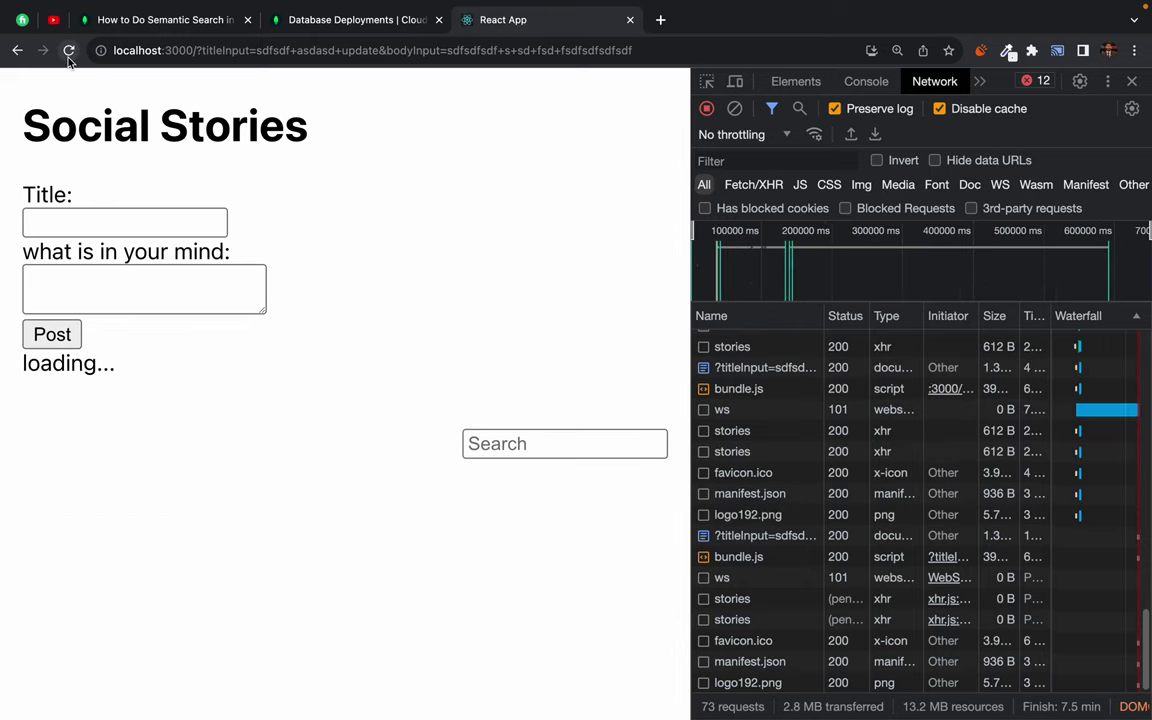
{"action": "key", "text": "ctrl+Left"}
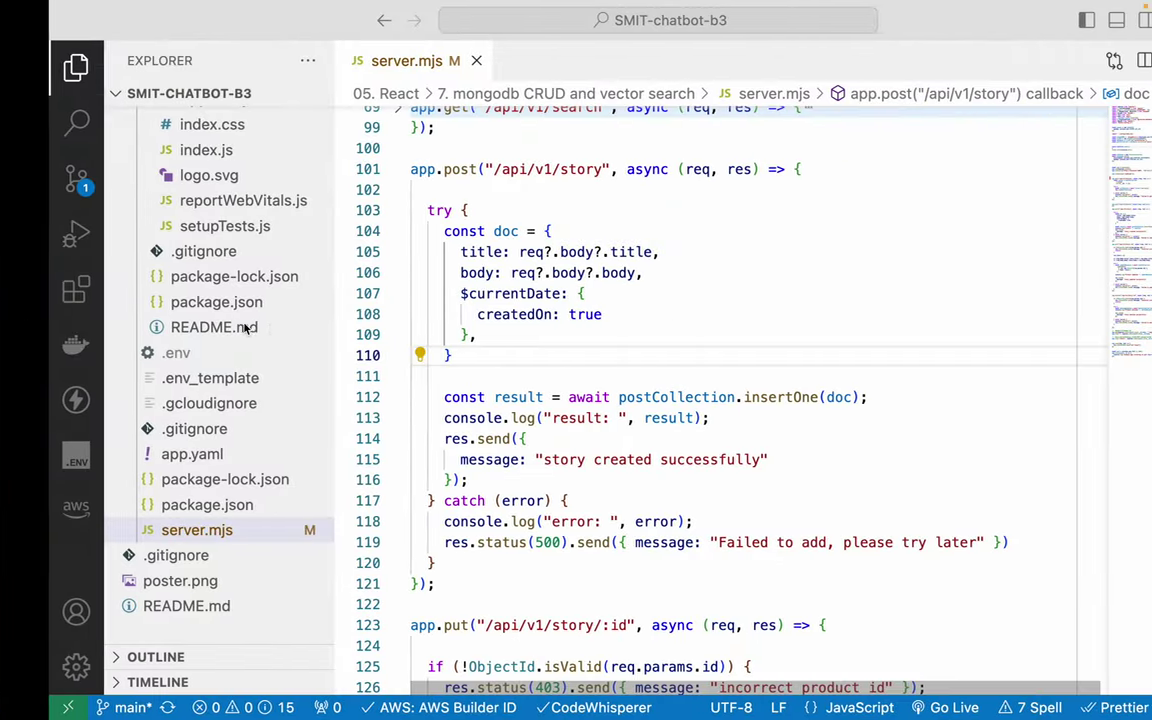
- Show the server terminal and select the old cluster id 9ha3mra in server.mjs's mongodbURI
{"action": "key", "text": "ctrl+grave"}
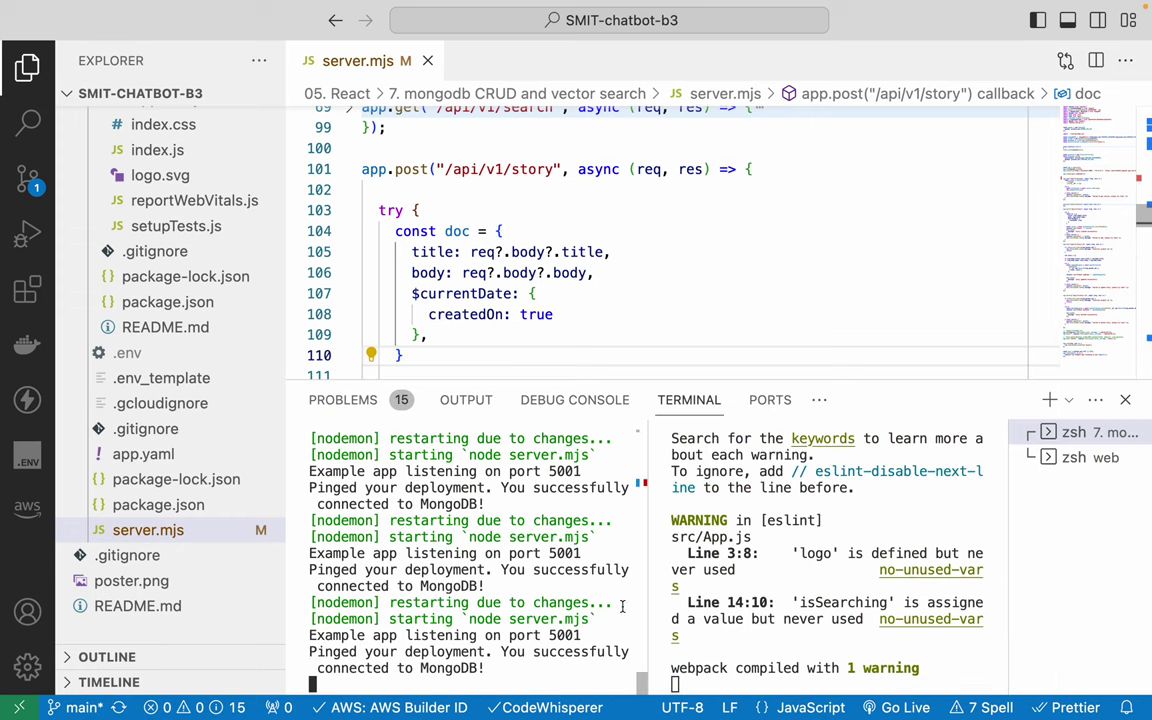
{"action": "scroll", "coordinate": [520, 165], "scroll_direction": "up", "scroll_amount": 20}
{"action": "scroll", "coordinate": [520, 165], "scroll_direction": "up", "scroll_amount": 7}
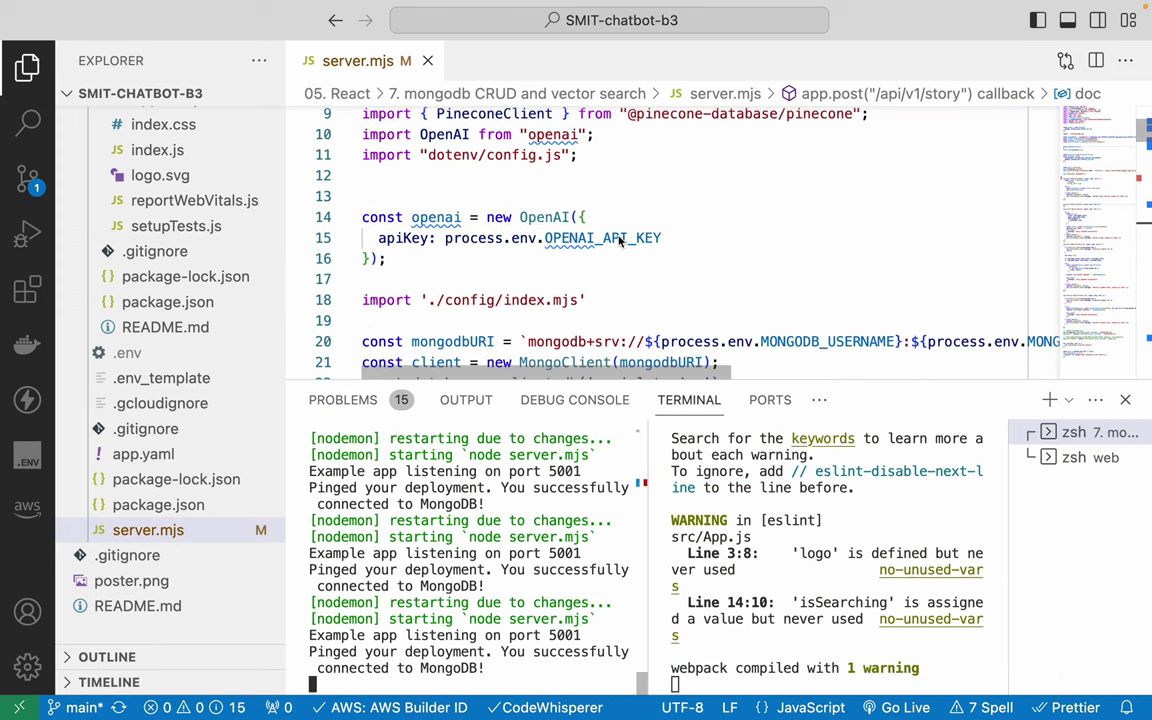
{"action": "scroll", "coordinate": [618, 235], "scroll_direction": "down", "scroll_amount": 6}
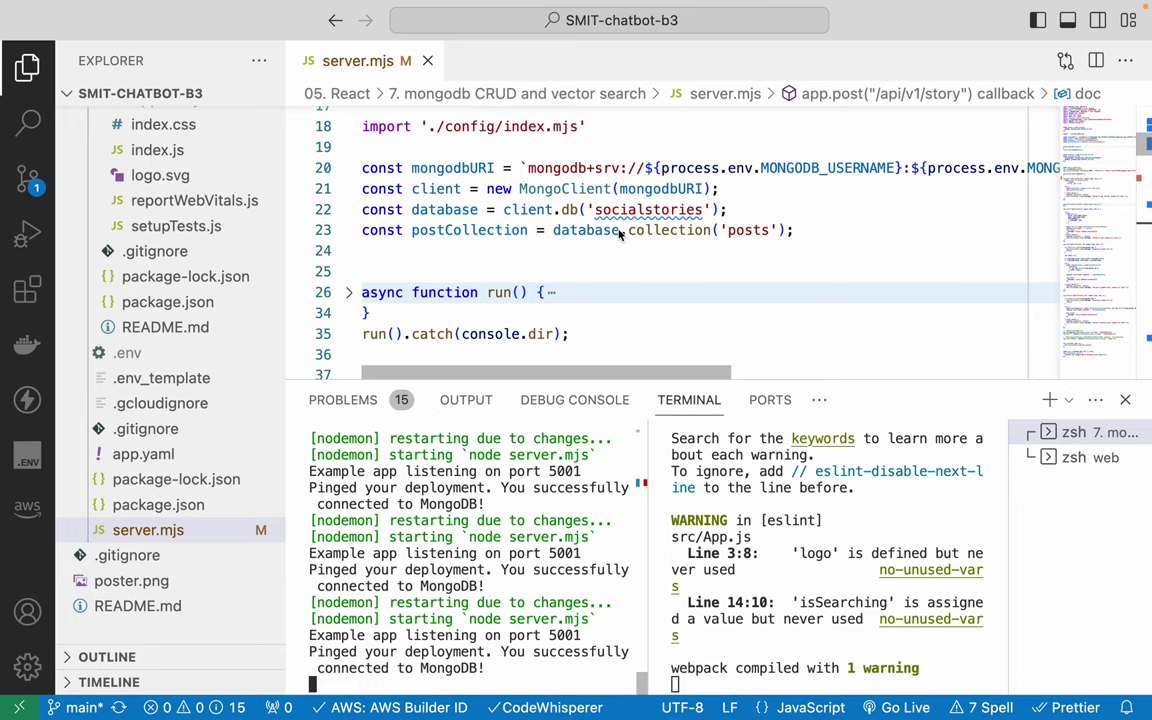
{"action": "scroll", "coordinate": [700, 210], "scroll_direction": "right", "scroll_amount": 8}
{"action": "scroll", "coordinate": [743, 198], "scroll_direction": "right", "scroll_amount": 1}
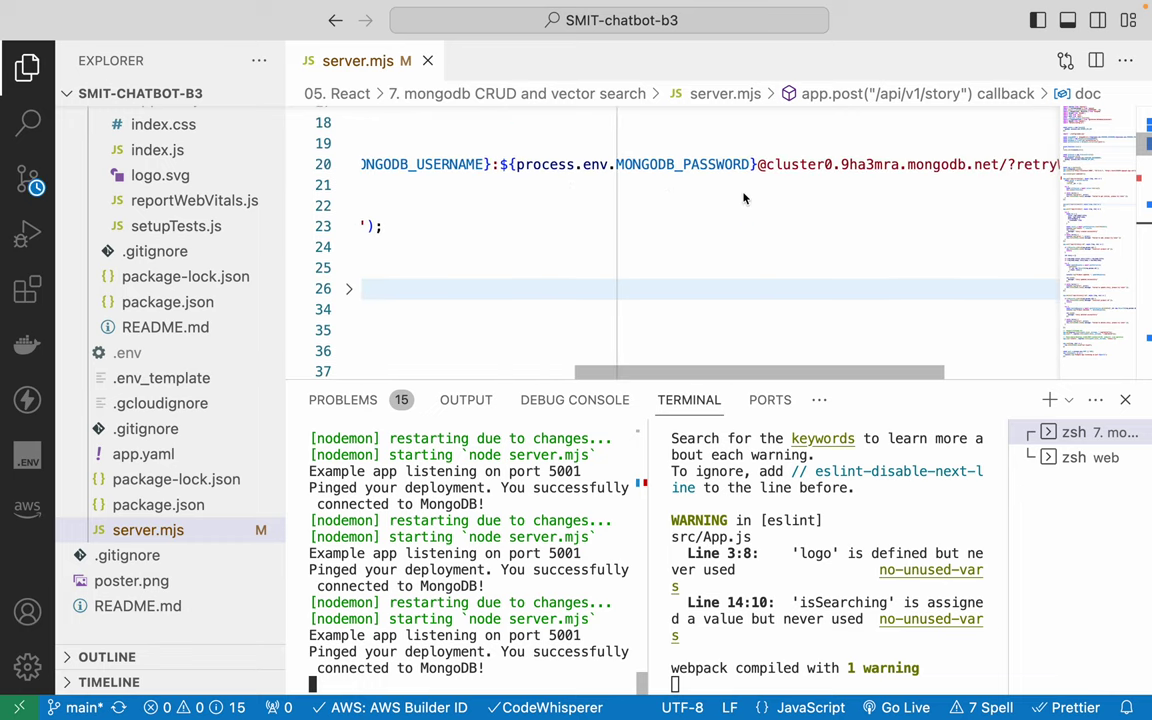
{"action": "scroll", "coordinate": [743, 198], "scroll_direction": "right", "scroll_amount": 3}
{"action": "double_click", "coordinate": [740, 171]}
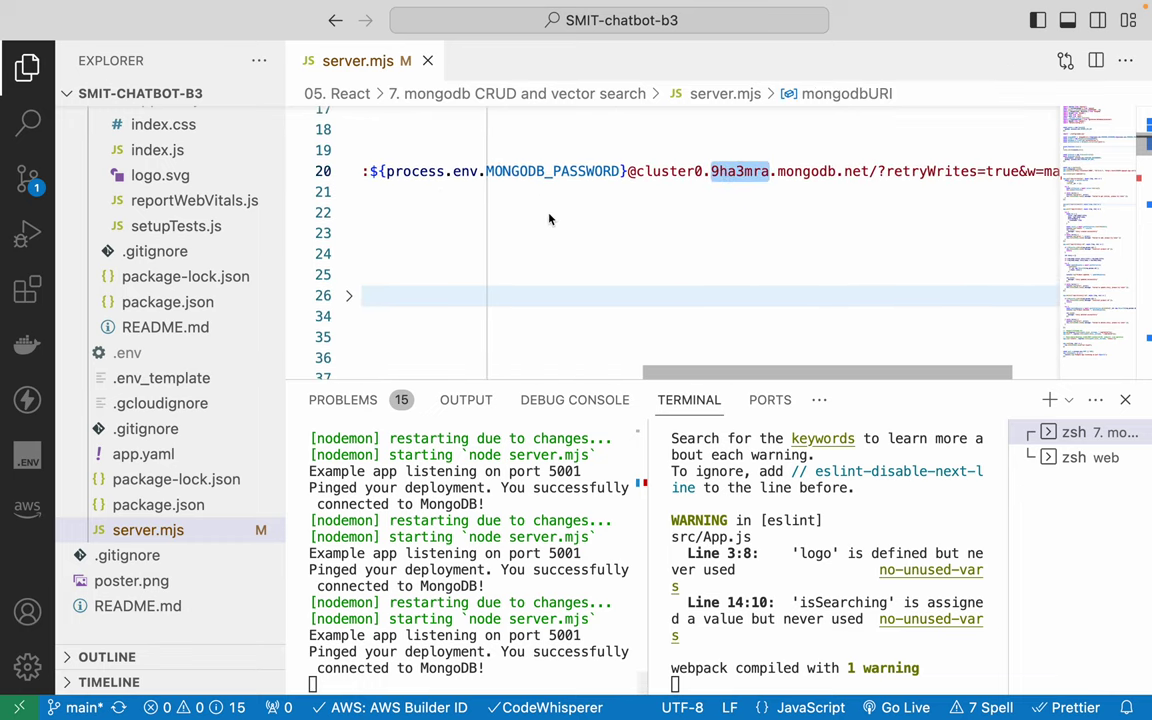
{"action": "key", "text": "ctrl+Left"}
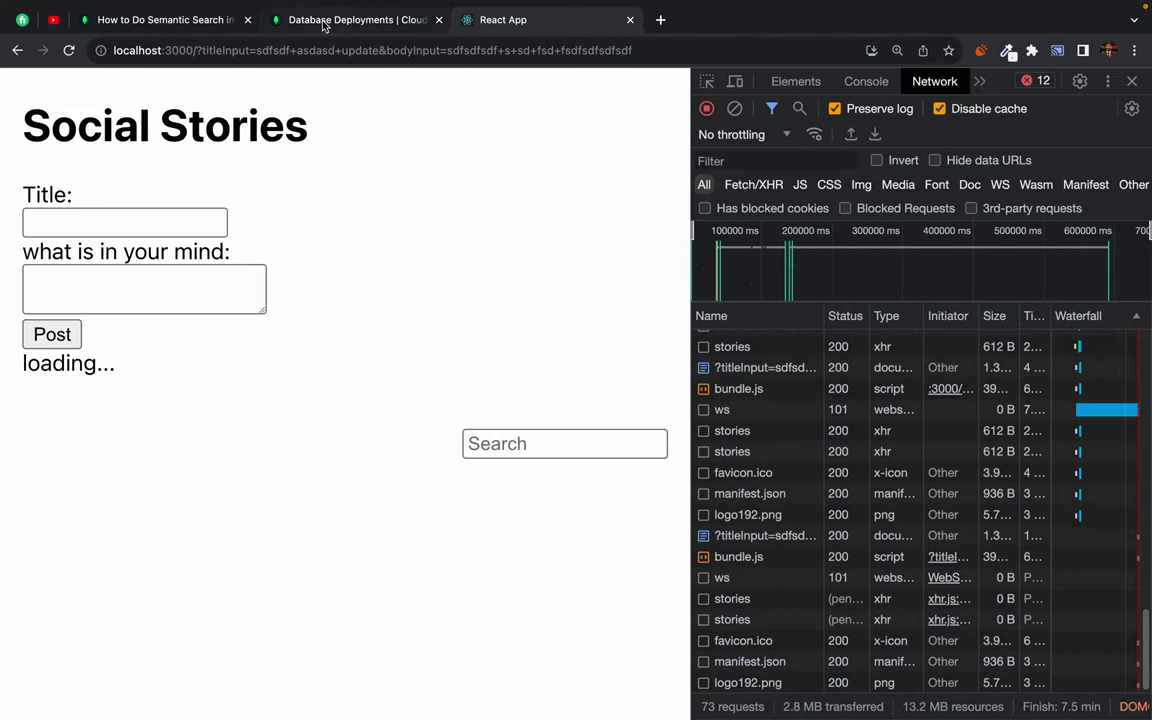
- Open Cluster0's Drivers connection string and select the new cluster0.rmbc6xu host
{"action": "left_click", "coordinate": [323, 20]}
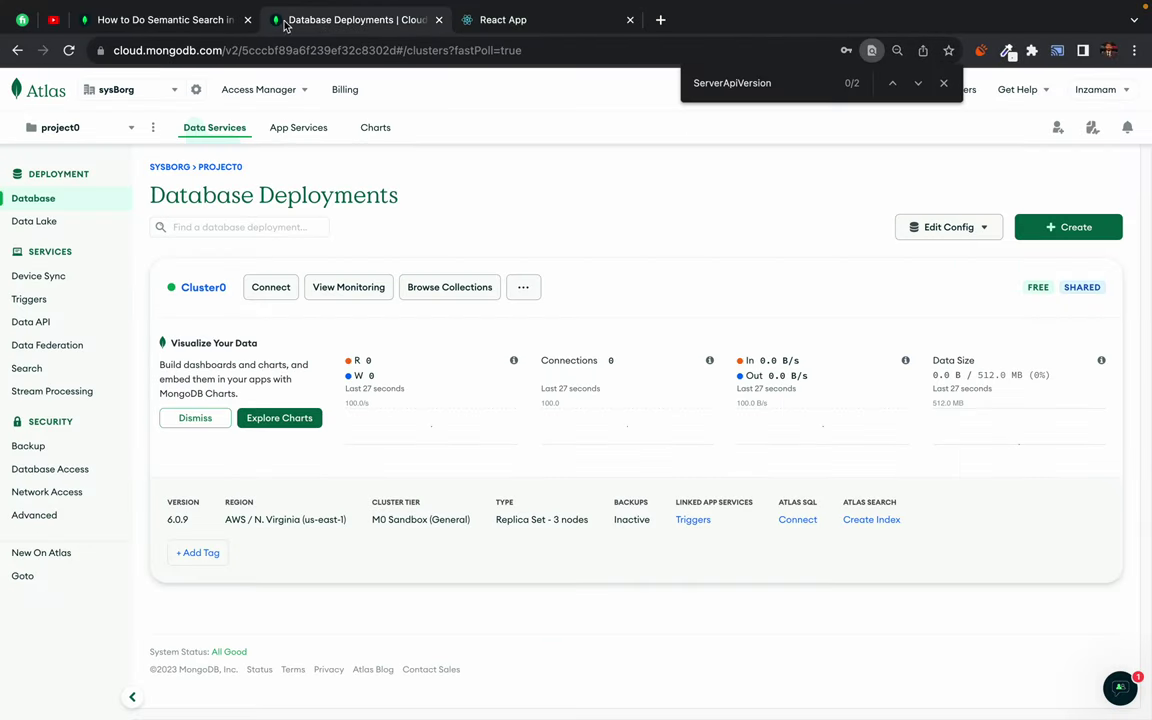
{"action": "left_click", "coordinate": [277, 294]}
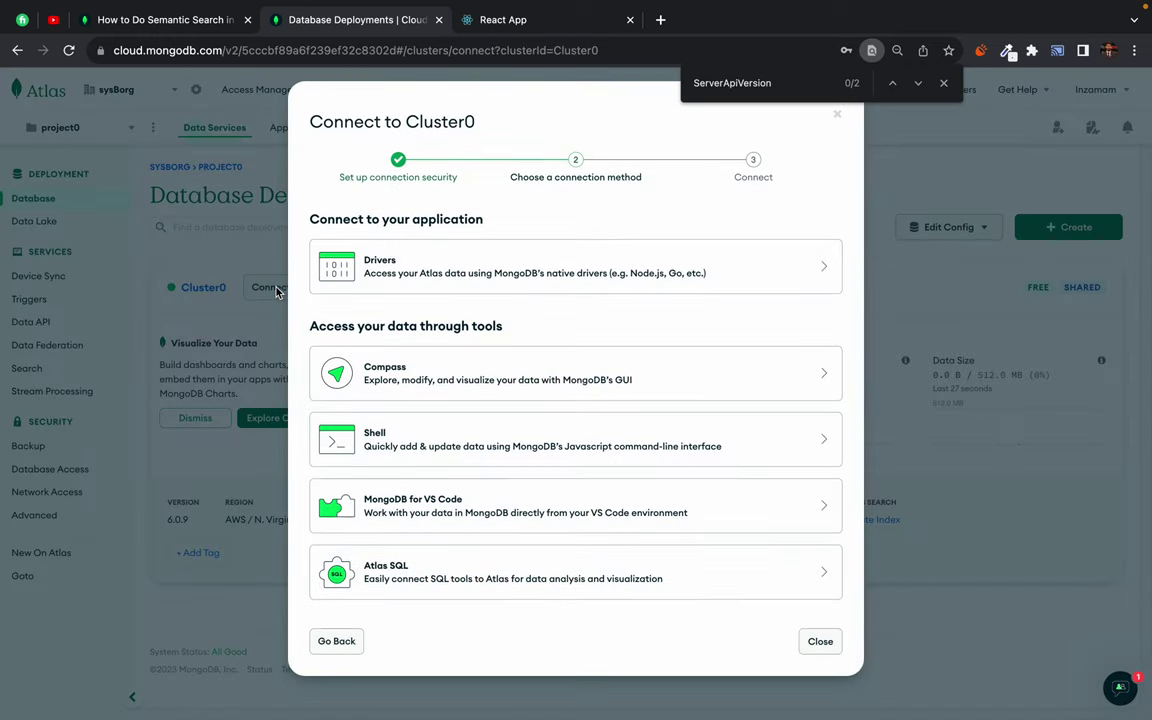
{"action": "left_click", "coordinate": [440, 268]}
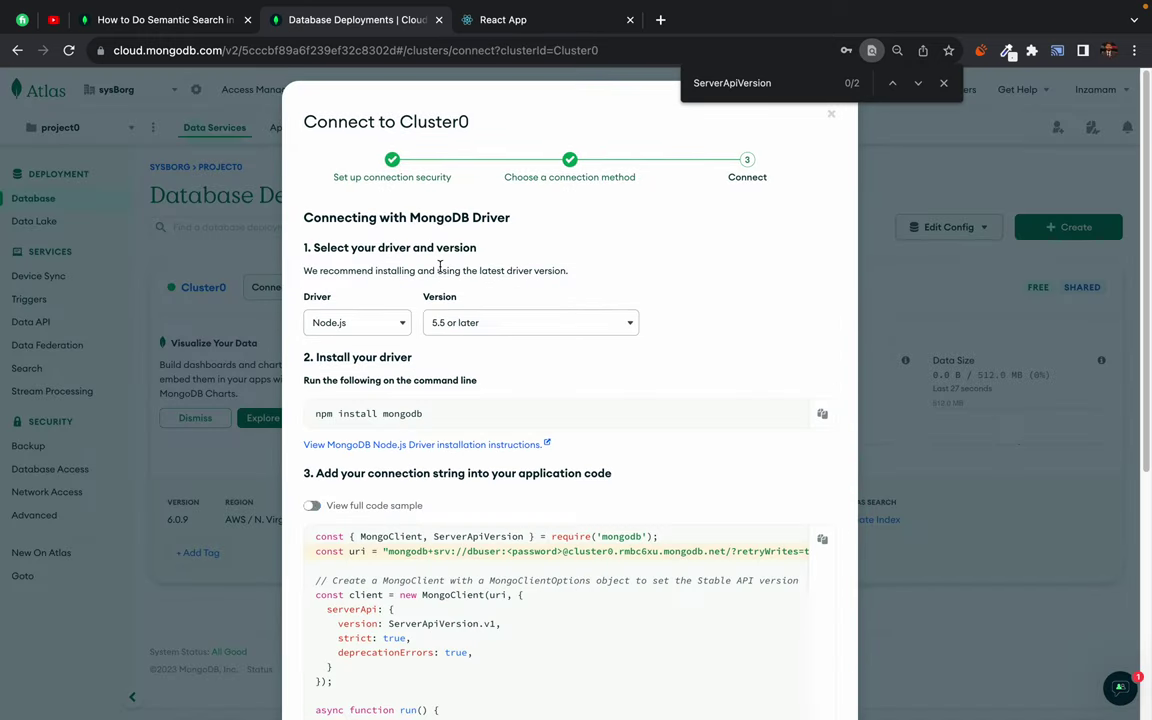
{"action": "scroll", "coordinate": [479, 522], "scroll_direction": "down", "scroll_amount": 2}
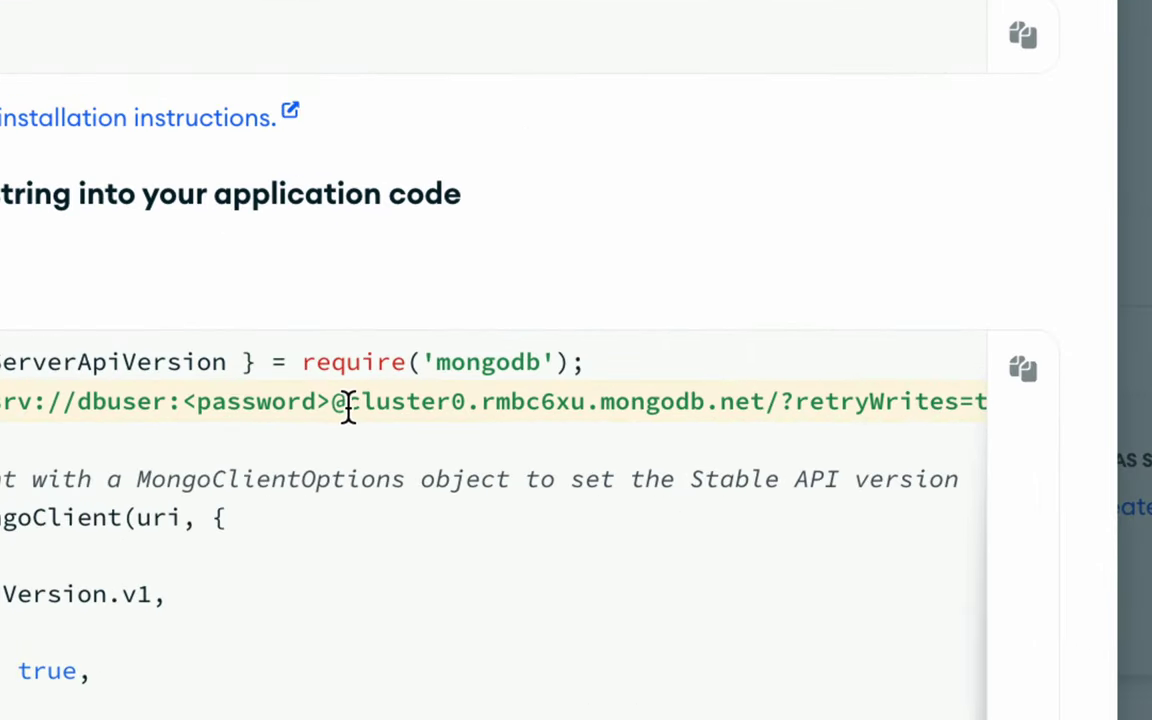
{"action": "left_click_drag", "start_coordinate": [347, 405], "coordinate": [928, 399]}
{"action": "key", "text": "super+c"}
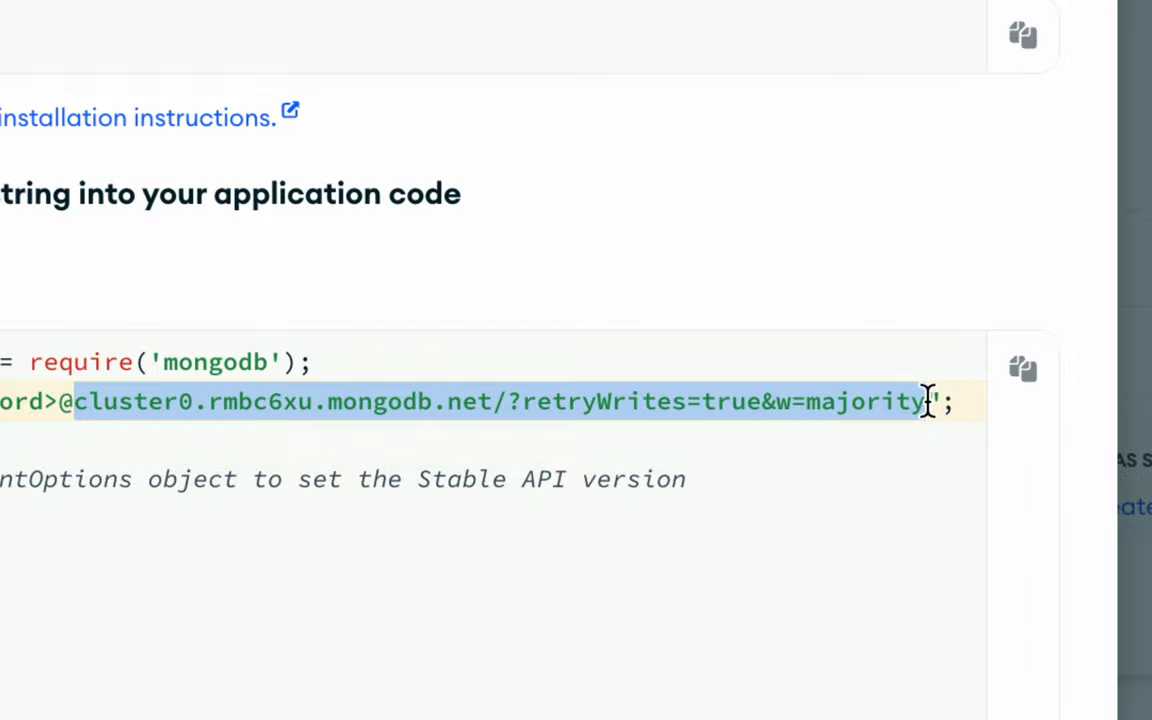
{"action": "scroll", "coordinate": [465, 458], "scroll_direction": "left", "scroll_amount": 2}
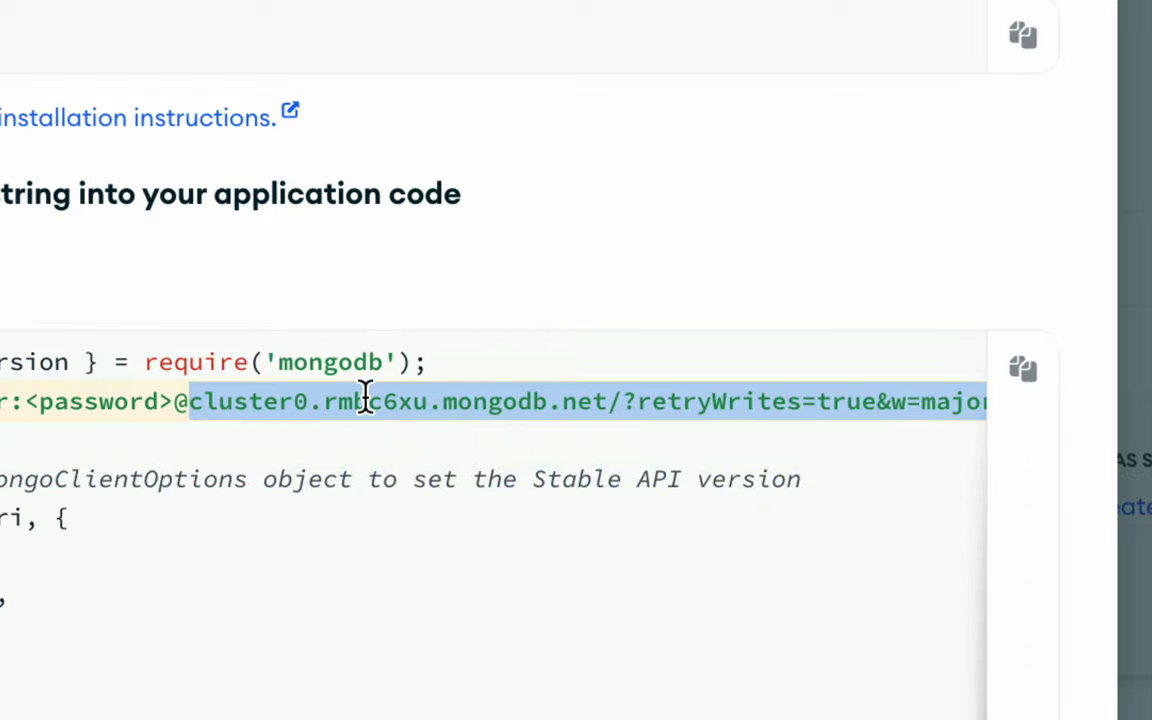
{"action": "left_click_drag", "start_coordinate": [322, 401], "coordinate": [393, 401]}
{"action": "key", "text": "ctrl+Right"}
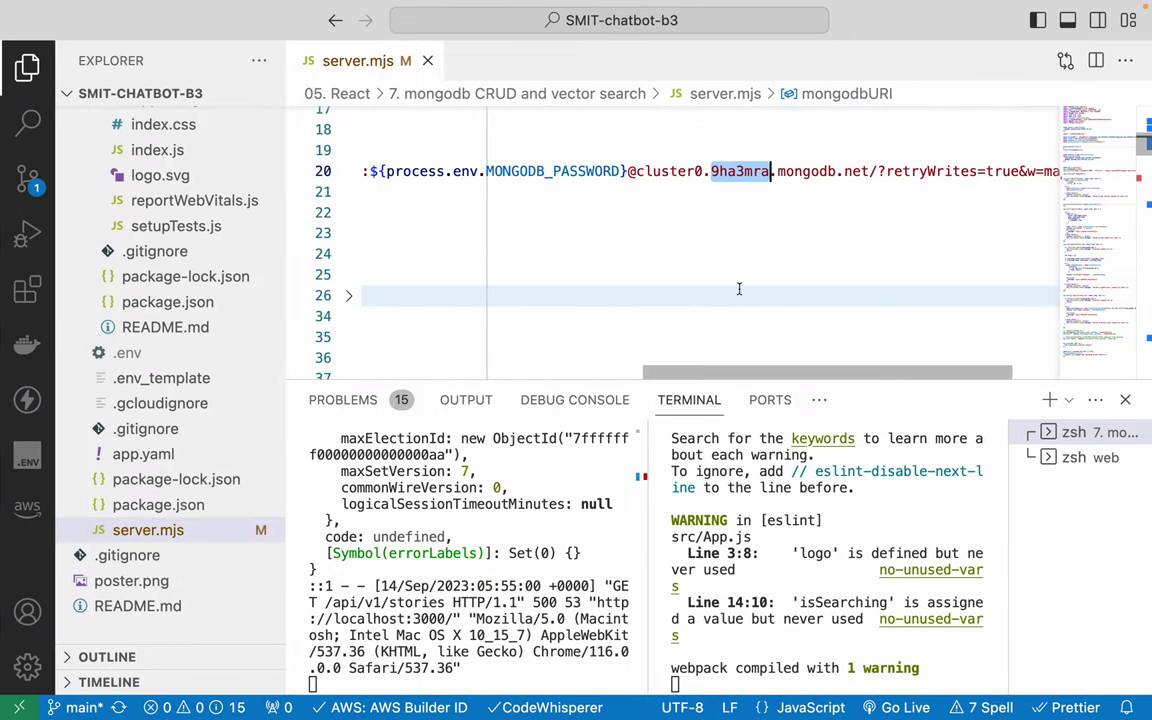
- Replace the old host after @ in server.mjs's mongodbURI with cluster0.rmbc6xu
{"action": "left_click", "coordinate": [636, 172]}
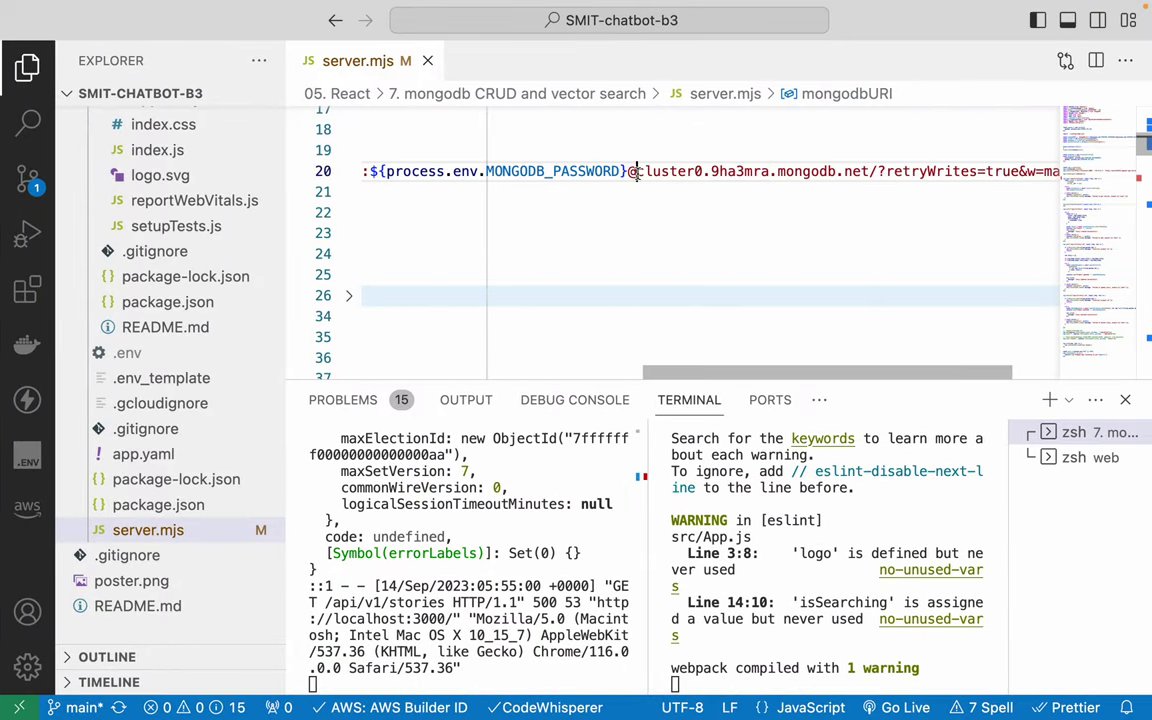
{"action": "left_click_drag", "start_coordinate": [632, 172], "coordinate": [1033, 172]}
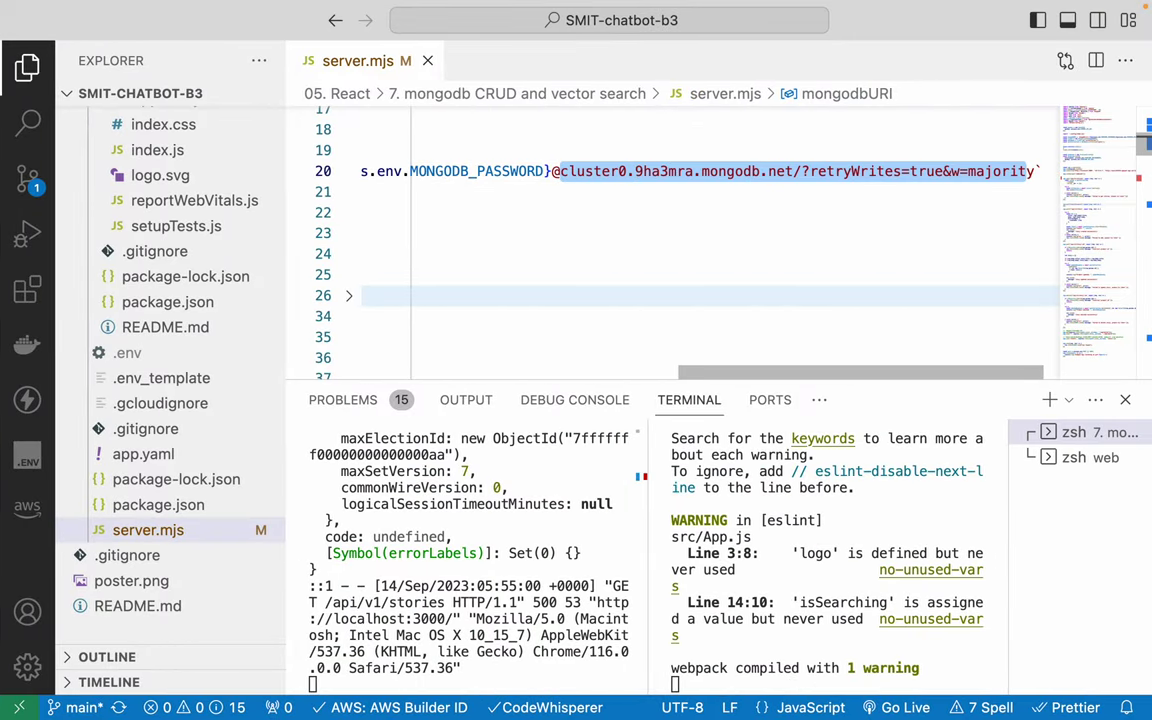
{"action": "key", "text": "super+v"}
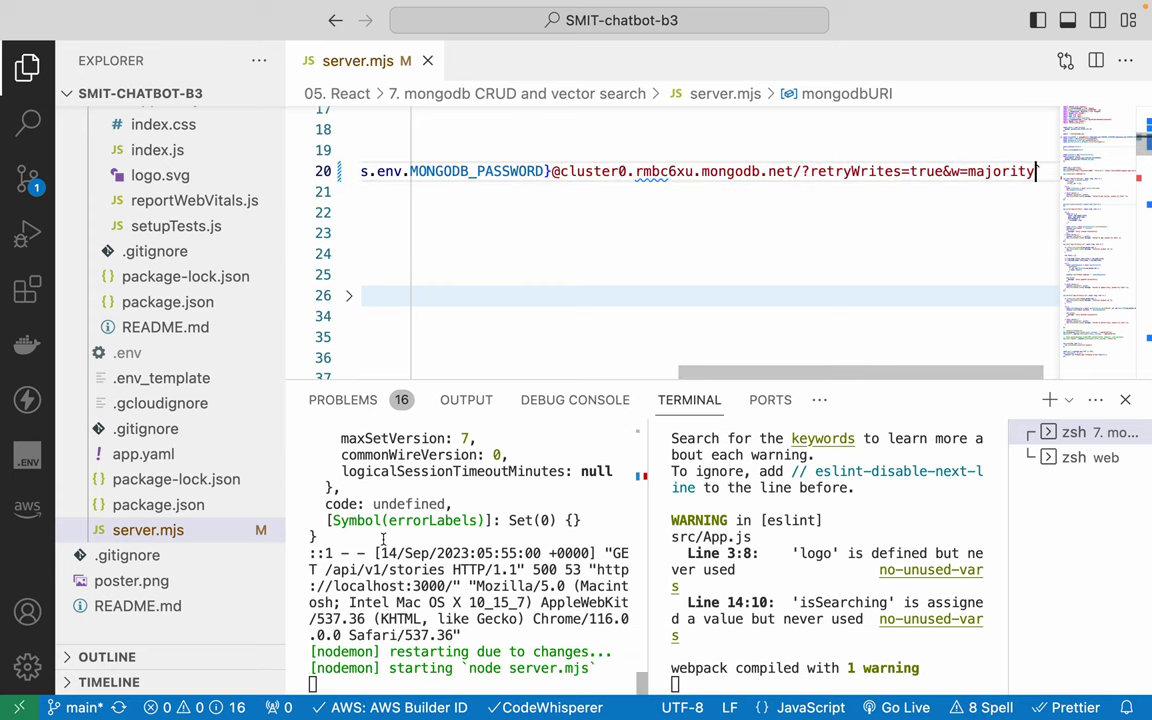
{"action": "left_click", "coordinate": [575, 204]}
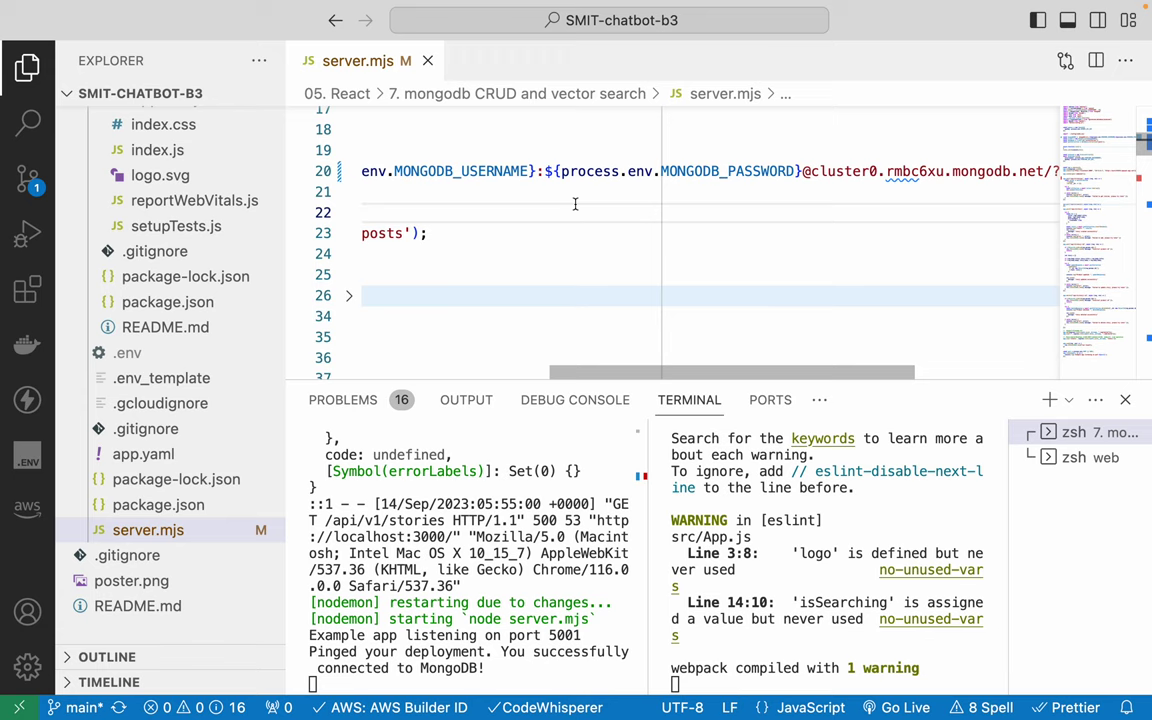
{"action": "scroll", "coordinate": [575, 204], "scroll_direction": "left", "scroll_amount": 10}
{"action": "left_click", "coordinate": [476, 163]}
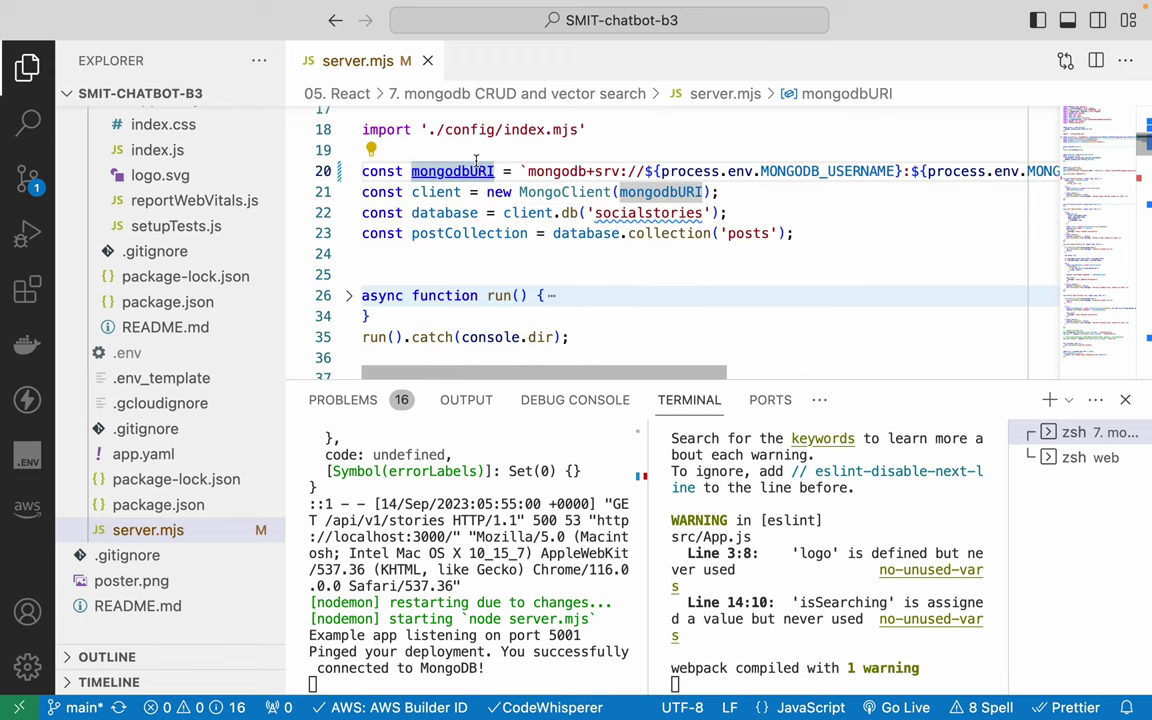
{"action": "key", "text": "super+Tab"}
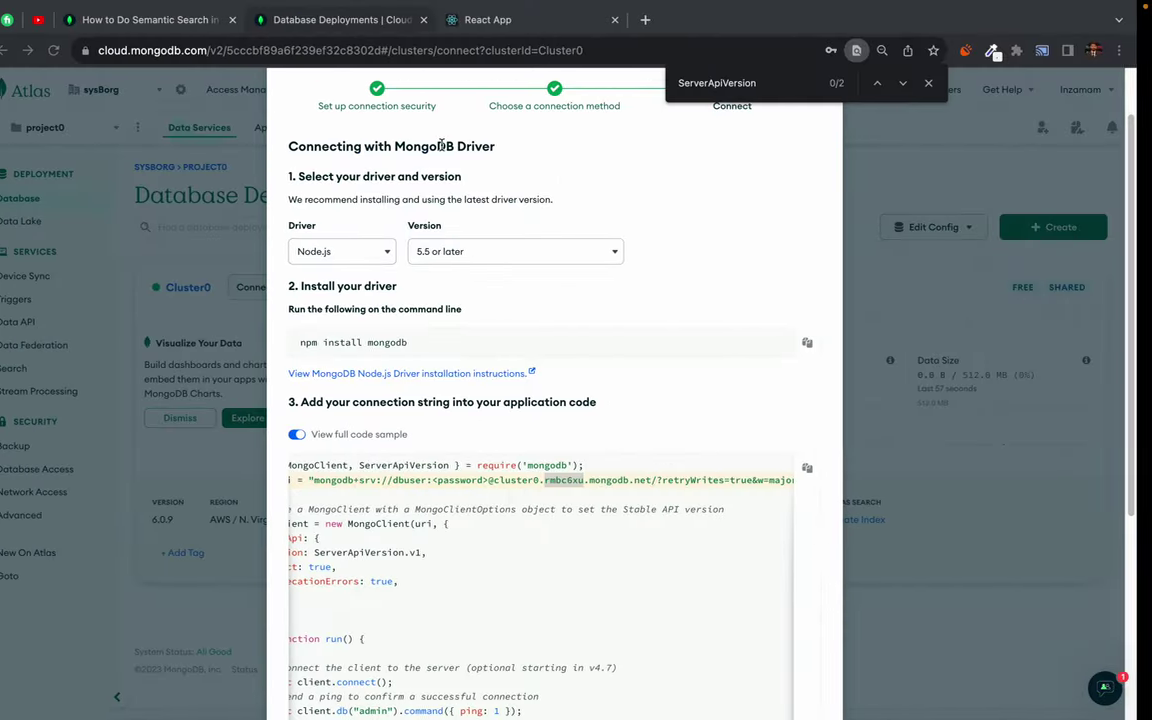
{"action": "left_click", "coordinate": [518, 30]}
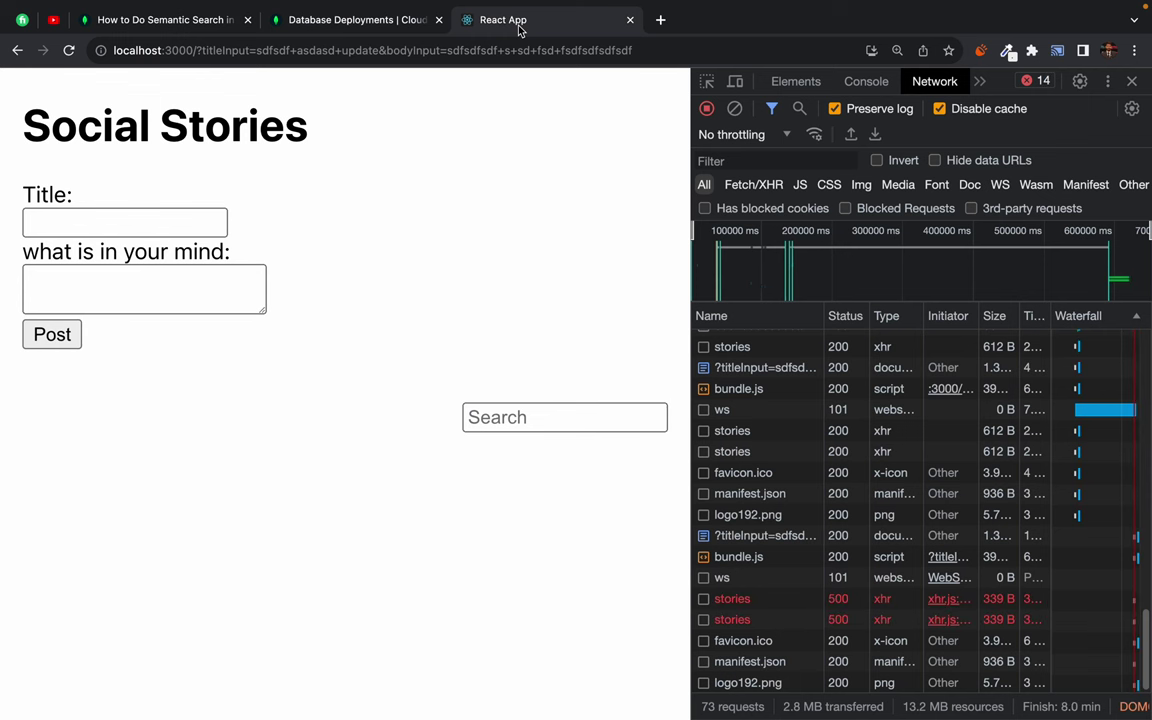
- Post two stories titled sfgt and sgfdgsdfg with sample body text
{"action": "left_click", "coordinate": [68, 52]}
{"action": "left_click", "coordinate": [120, 222]}
{"action": "type", "text": "s"}
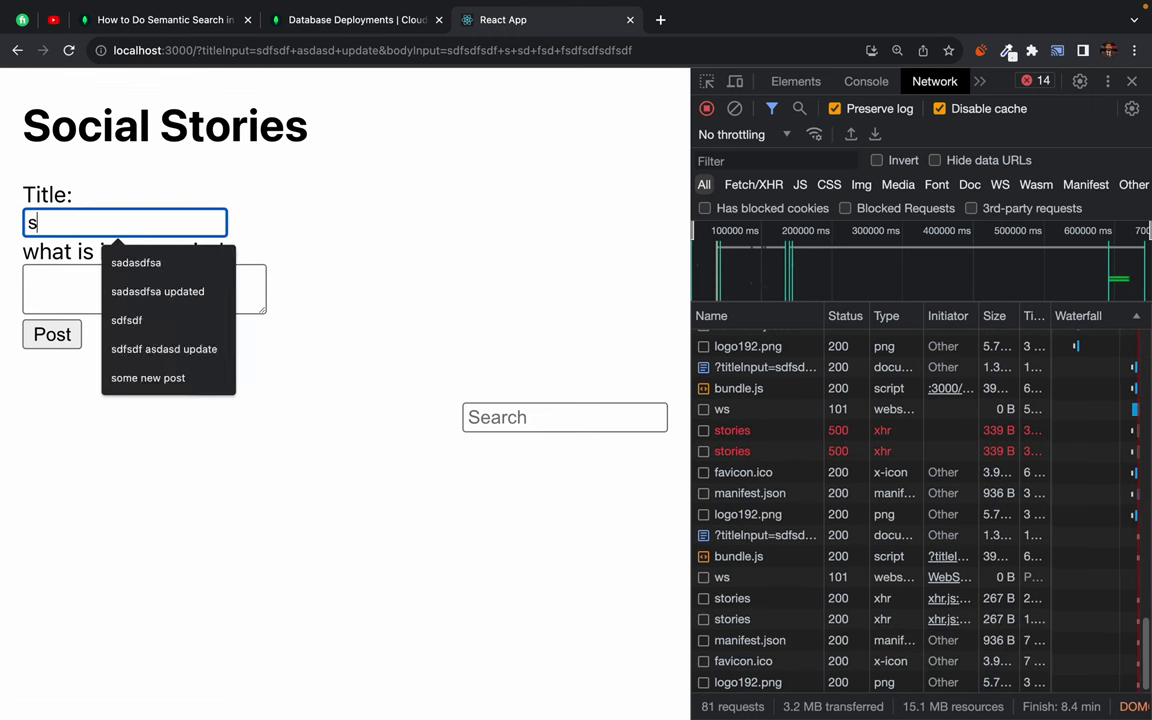
{"action": "type", "text": "fgt"}
{"action": "left_click", "coordinate": [105, 298]}
{"action": "type", "text": "sdfgsdfgsdfg"}
{"action": "left_click", "coordinate": [52, 334]}
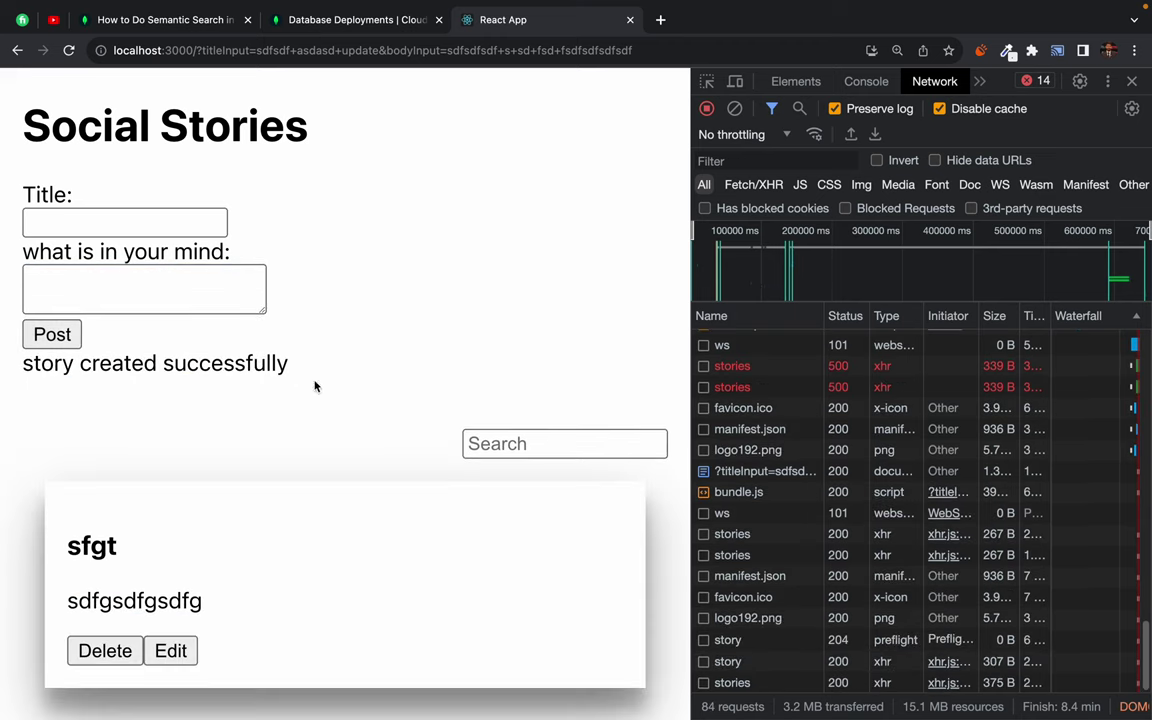
{"action": "left_click", "coordinate": [72, 224]}
{"action": "type", "text": "sgfdgsdfg"}
{"action": "key", "text": "Tab"}
{"action": "type", "text": "s"}
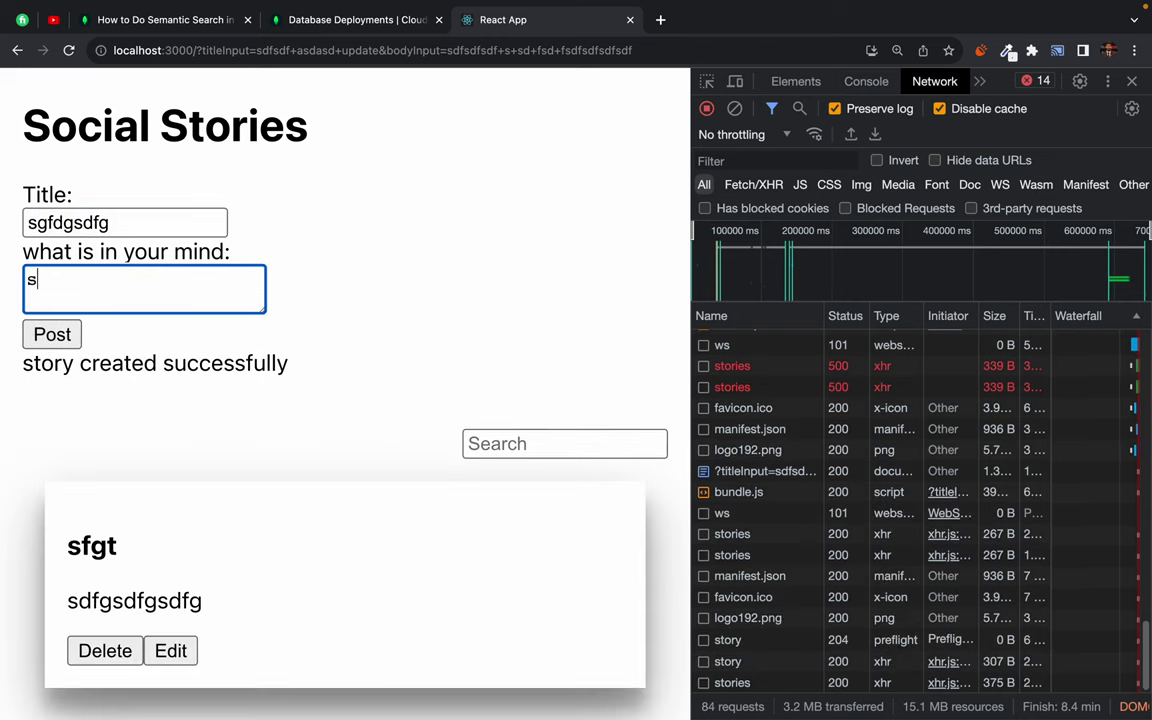
{"action": "type", "text": "fgsdfgsdfg"}
{"action": "left_click", "coordinate": [52, 336]}
- Reload to confirm the stories persist, then close the Atlas Connect dialog
{"action": "scroll", "coordinate": [213, 422], "scroll_direction": "down", "scroll_amount": 3}
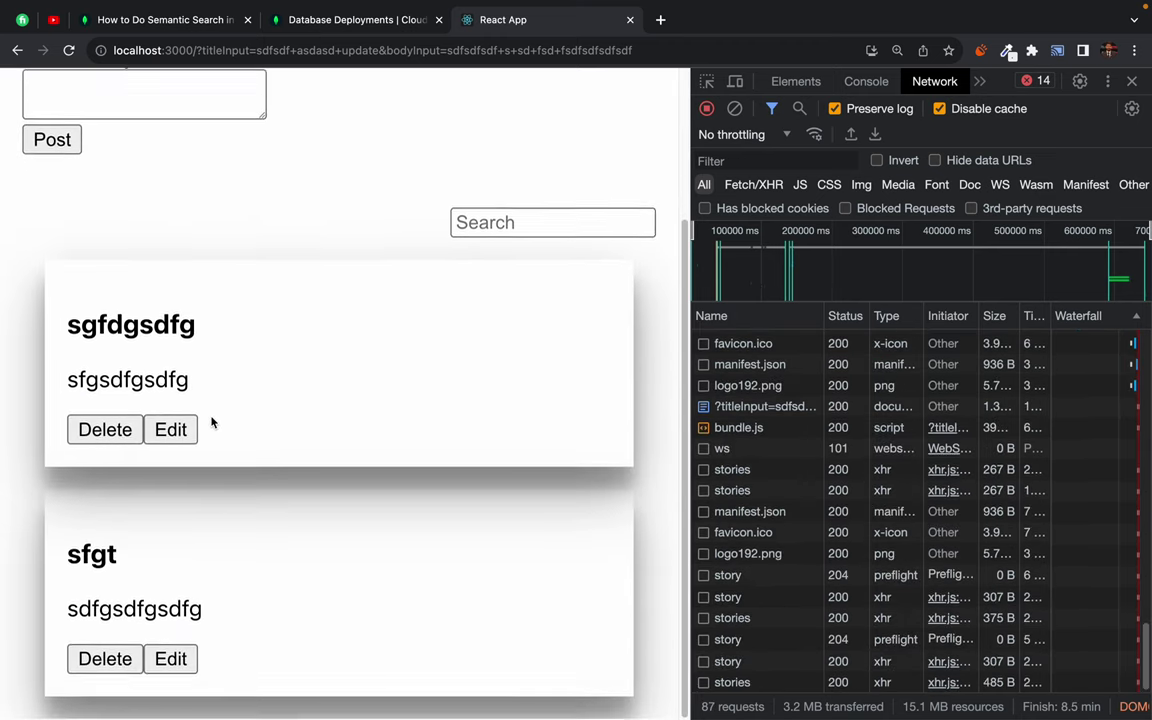
{"action": "key", "text": "super+r"}
{"action": "scroll", "coordinate": [406, 267], "scroll_direction": "up", "scroll_amount": 5}
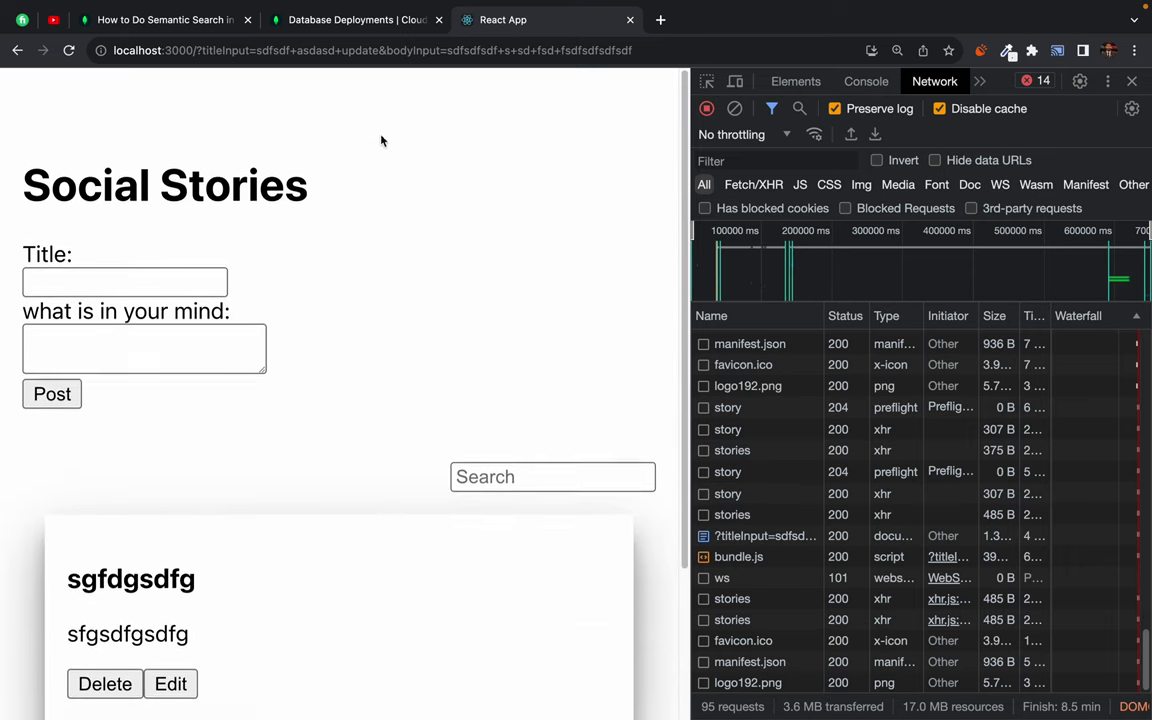
{"action": "key", "text": "super+w"}
{"action": "key", "text": "super+shift+t"}
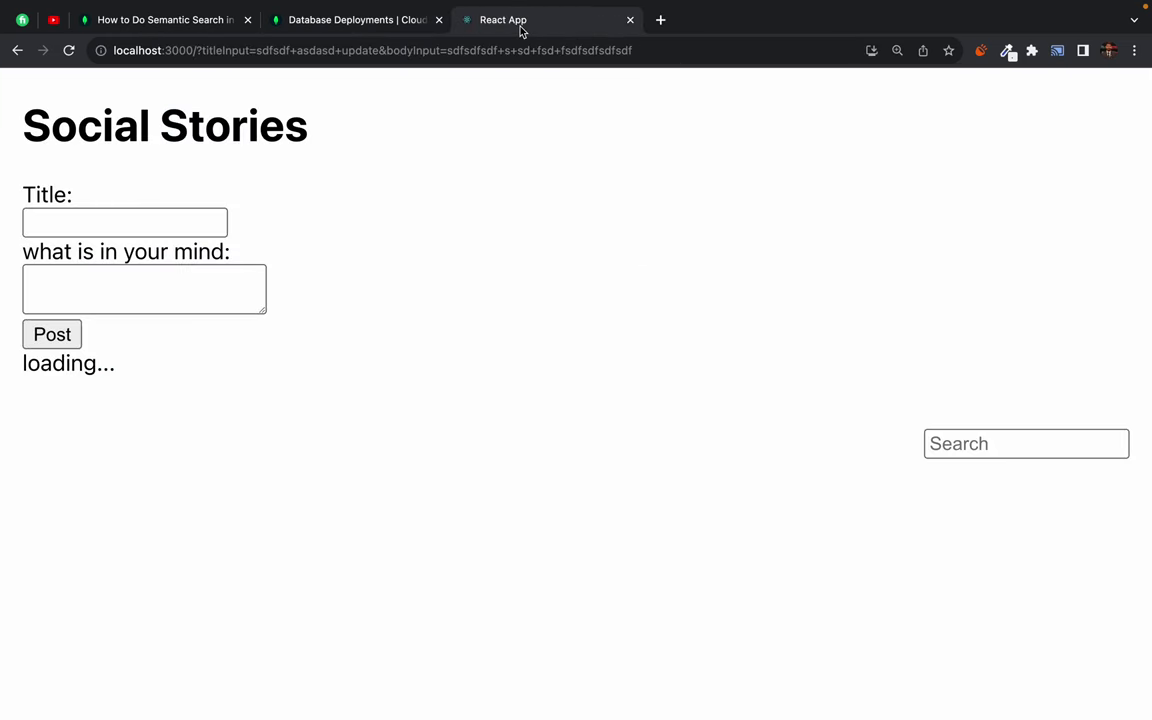
{"action": "left_click", "coordinate": [350, 28]}
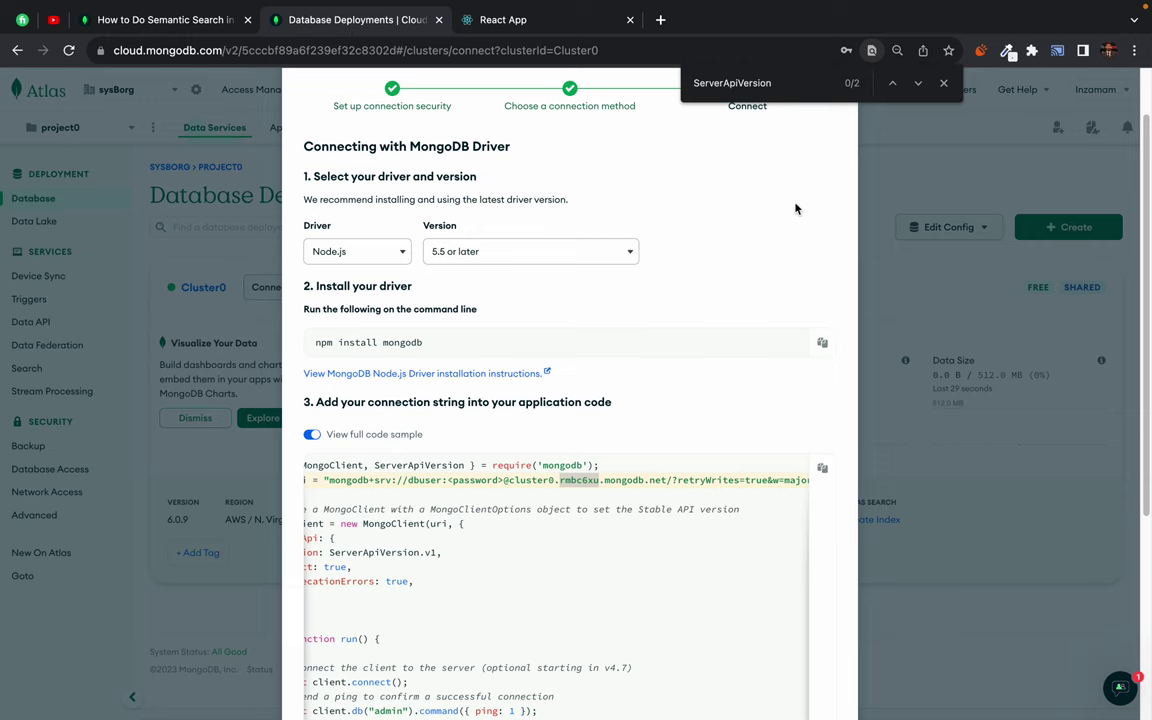
{"action": "left_click", "coordinate": [943, 83]}
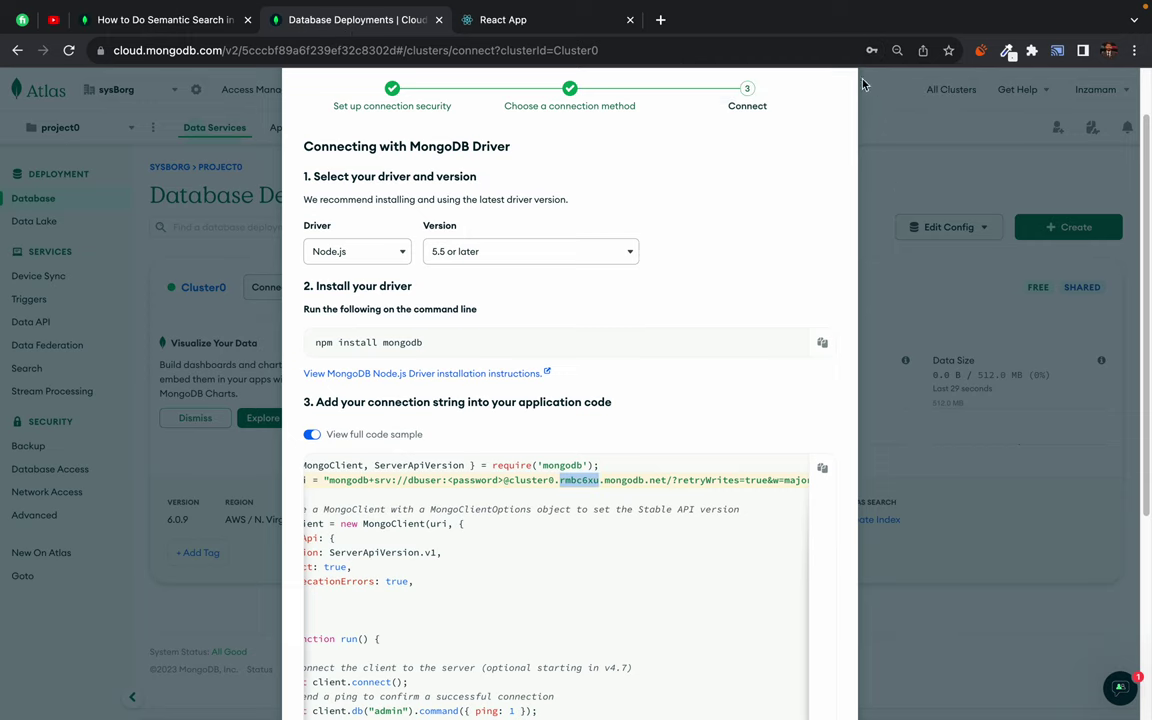
{"action": "scroll", "coordinate": [873, 157], "scroll_direction": "up", "scroll_amount": 1}
{"action": "scroll", "coordinate": [873, 157], "scroll_direction": "up", "scroll_amount": 2}
{"action": "left_click", "coordinate": [829, 113]}
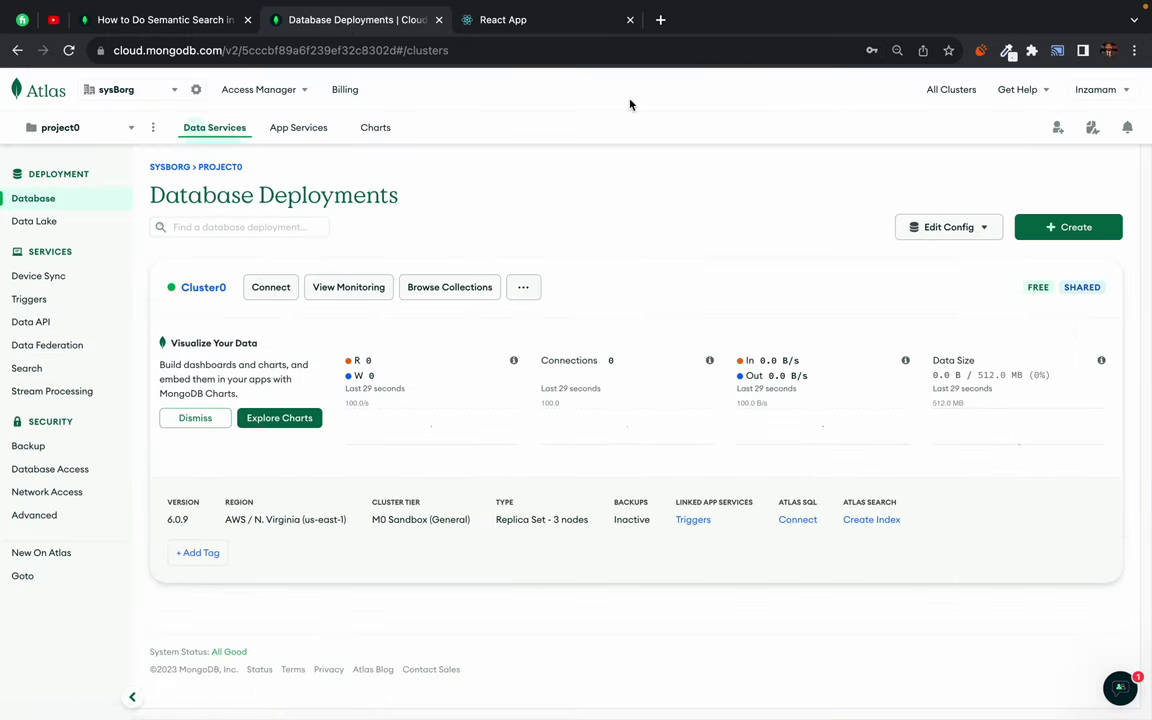
- Browse Cluster0's collections and open socialstories.posts to see the sfgt and sgfdgsdfg stories
{"action": "left_click", "coordinate": [461, 289]}
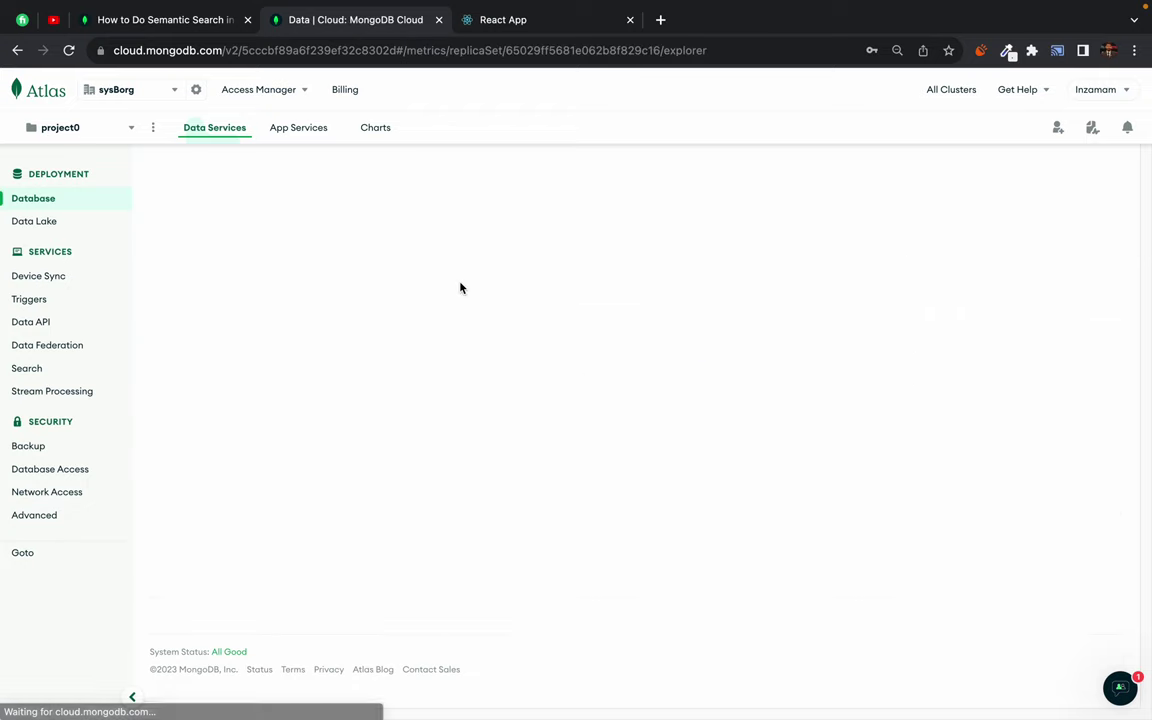
{"action": "left_click", "coordinate": [185, 393]}
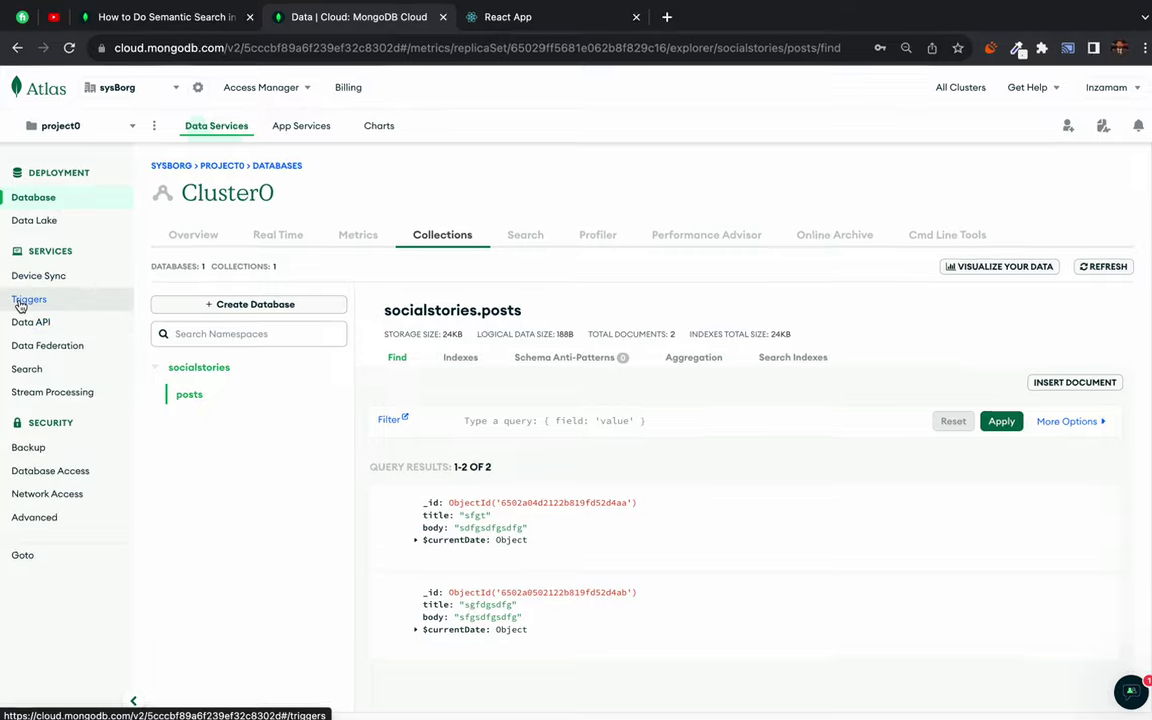
- Open Triggers and select 'unrecoverable' in the Cluster0 data source error banner
{"action": "left_click", "coordinate": [76, 300]}
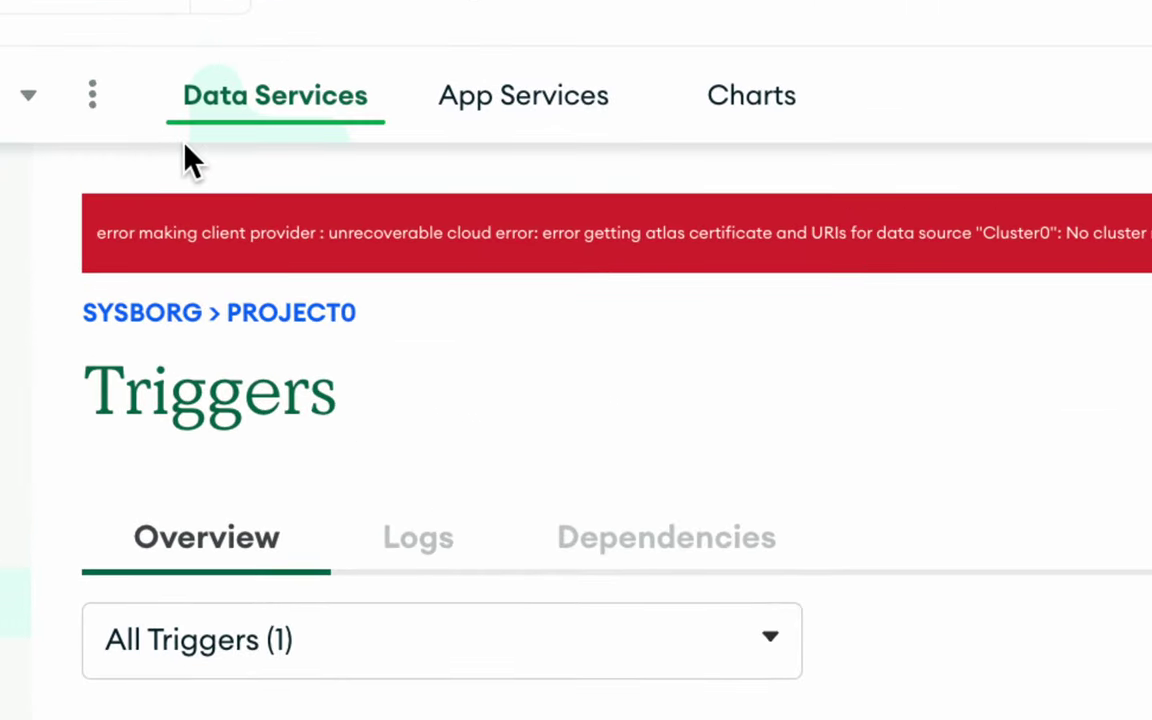
{"action": "double_click", "coordinate": [385, 236]}
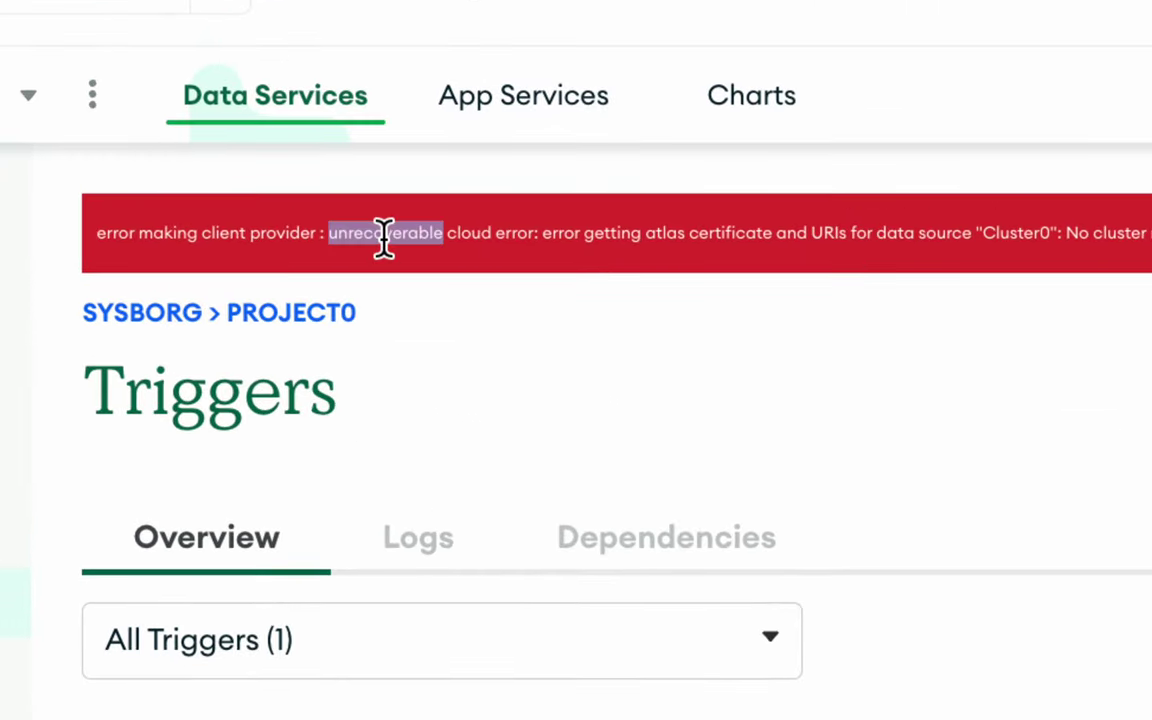